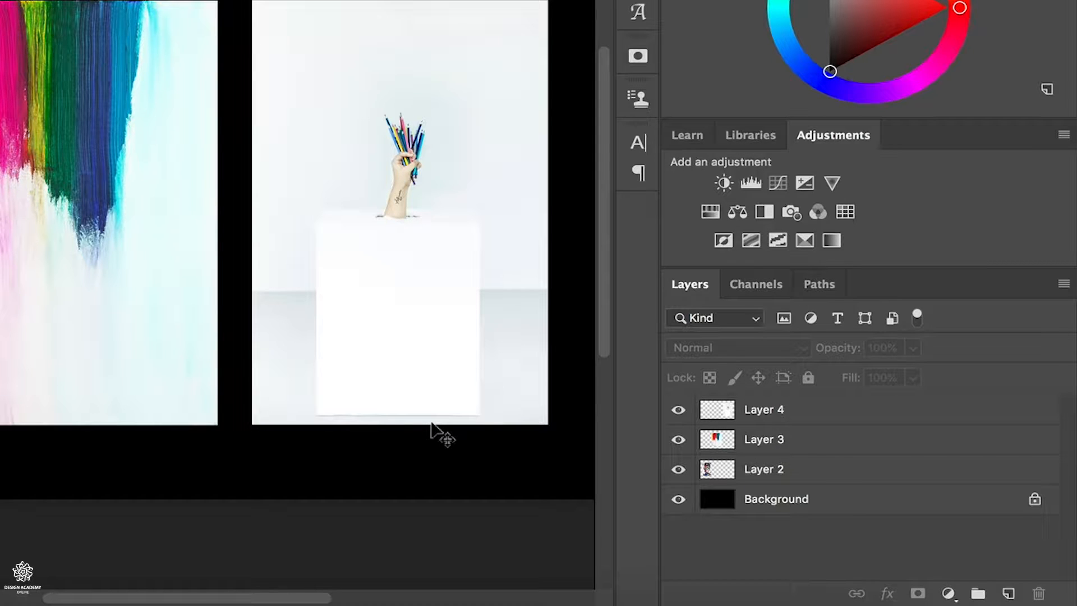
- Isolate Layer 4 by hiding every other layer, and restore the visibility of all layers
click(679, 409)
drag(678, 439, 685, 418)
key(alt)
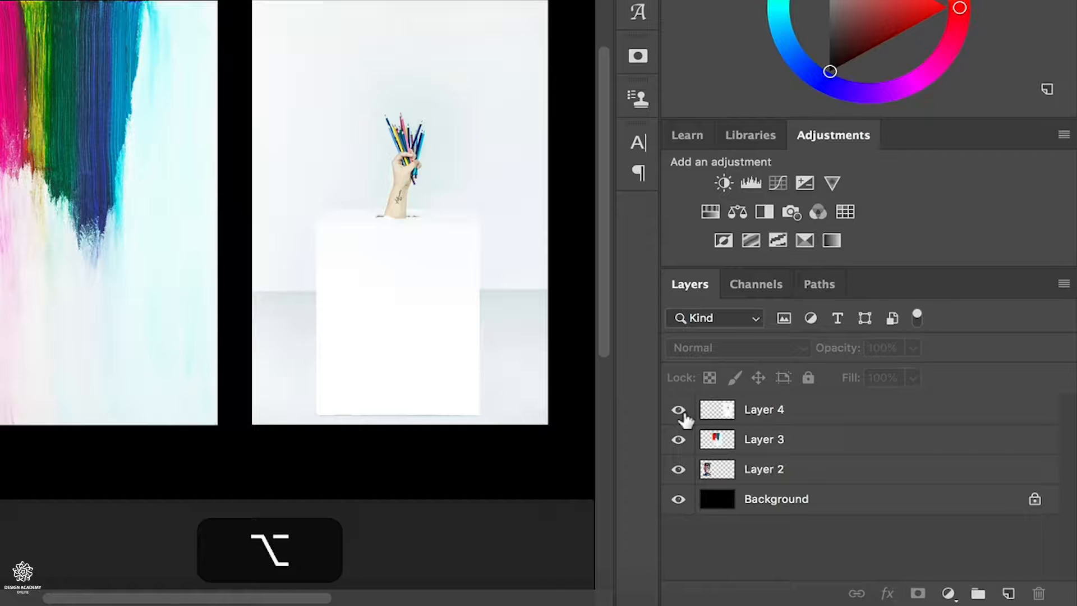
alt+click(679, 410)
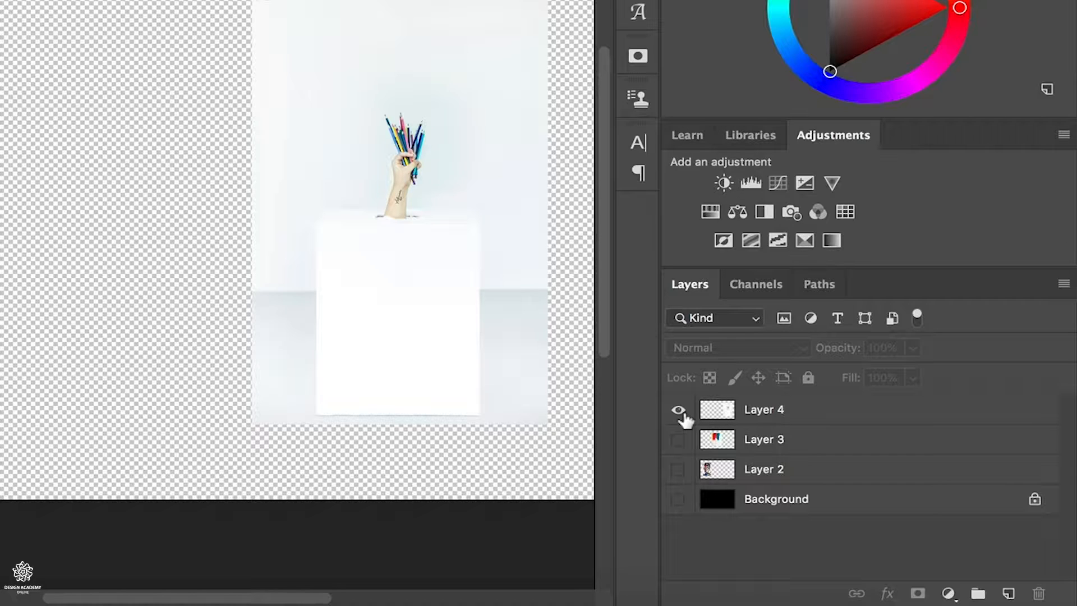
key(alt)
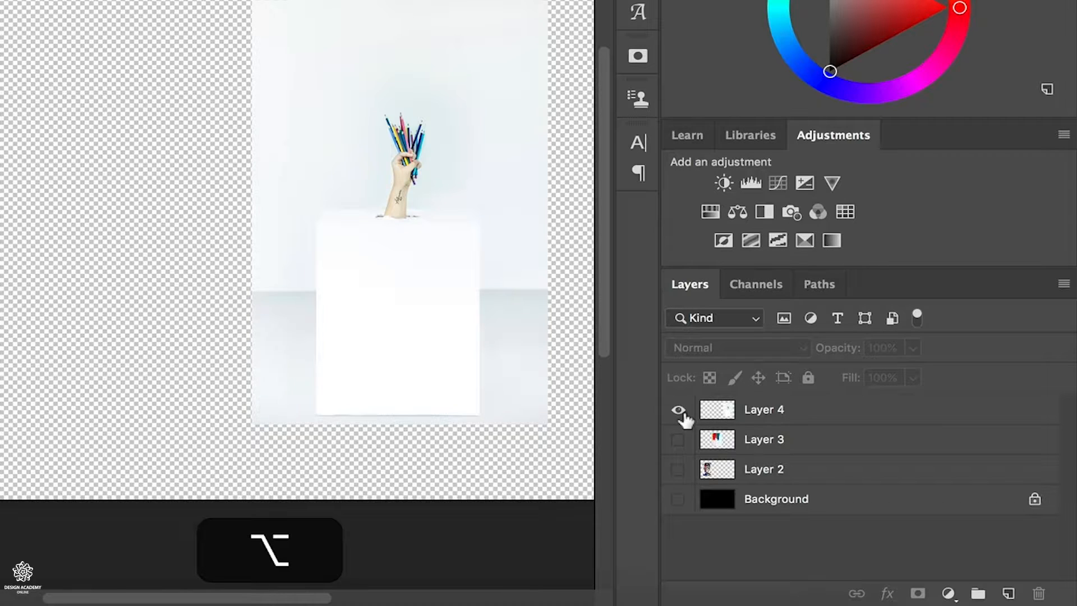
alt+click(679, 410)
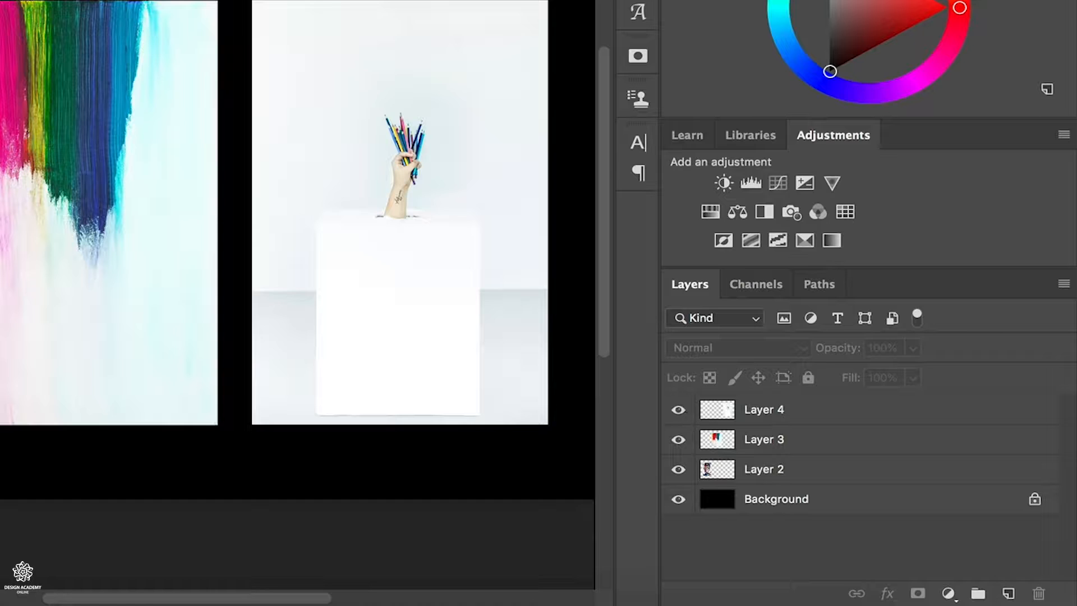
- Create a new layer and paint a black Brush spot over each eye of the portrait
click(1008, 594)
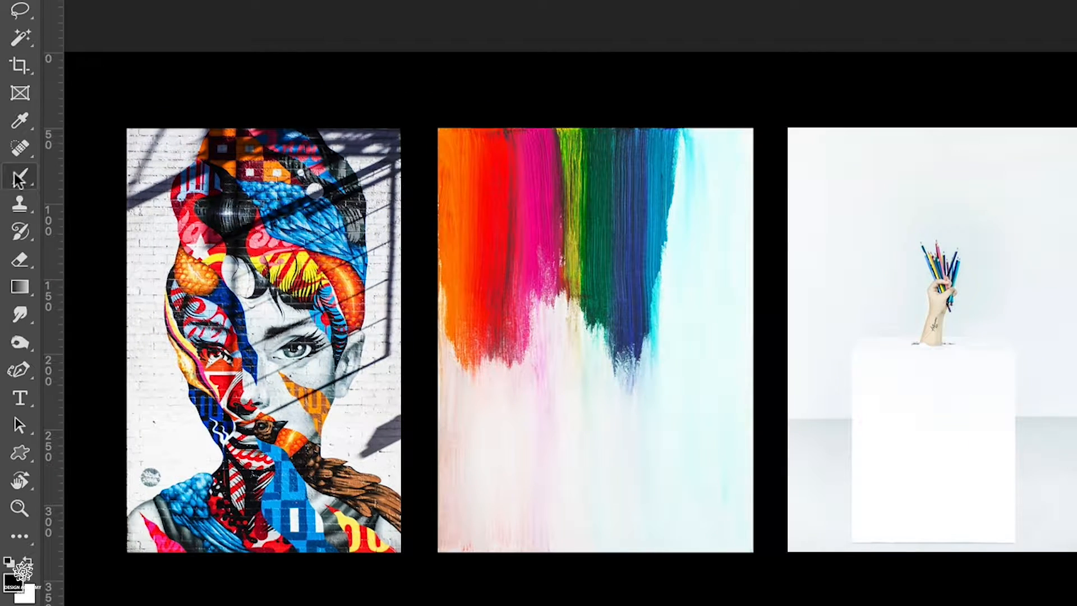
click(19, 179)
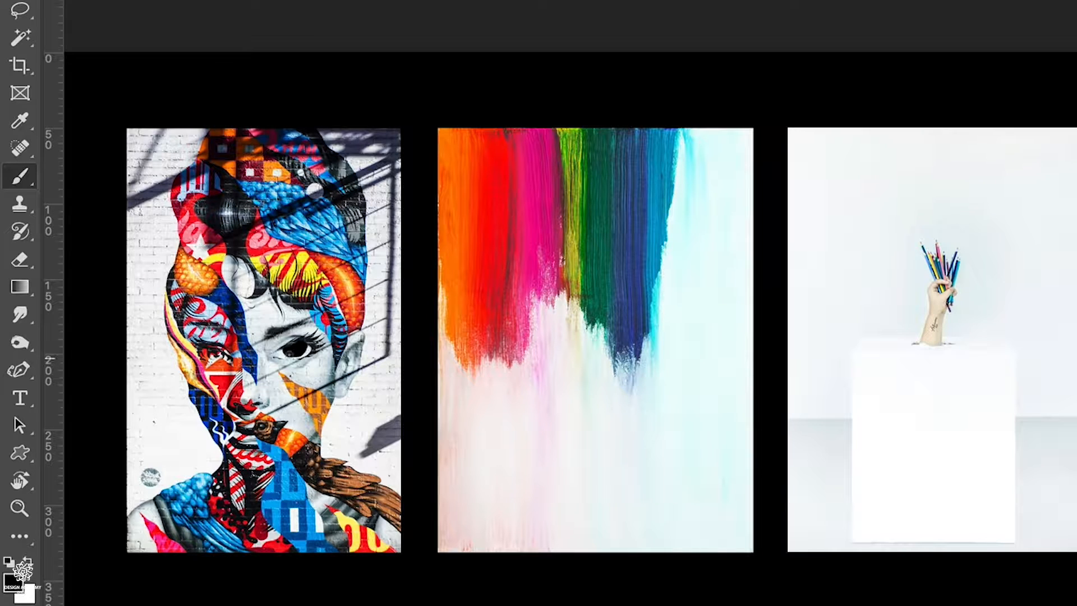
click(296, 350)
click(218, 353)
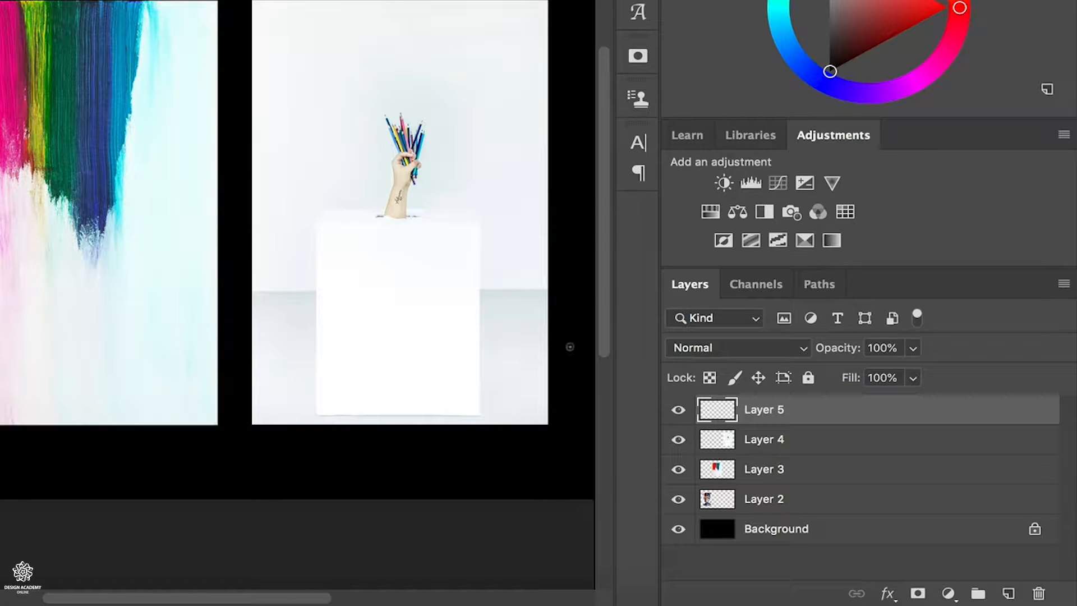
- Rename the new top layer as "eye"
double_click(764, 409)
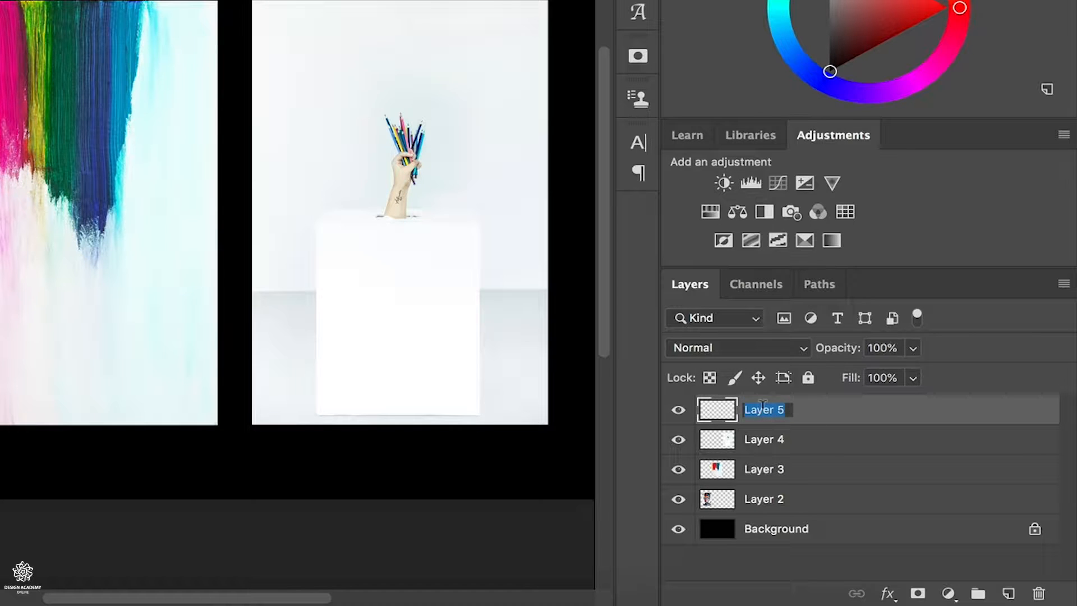
text(eye)
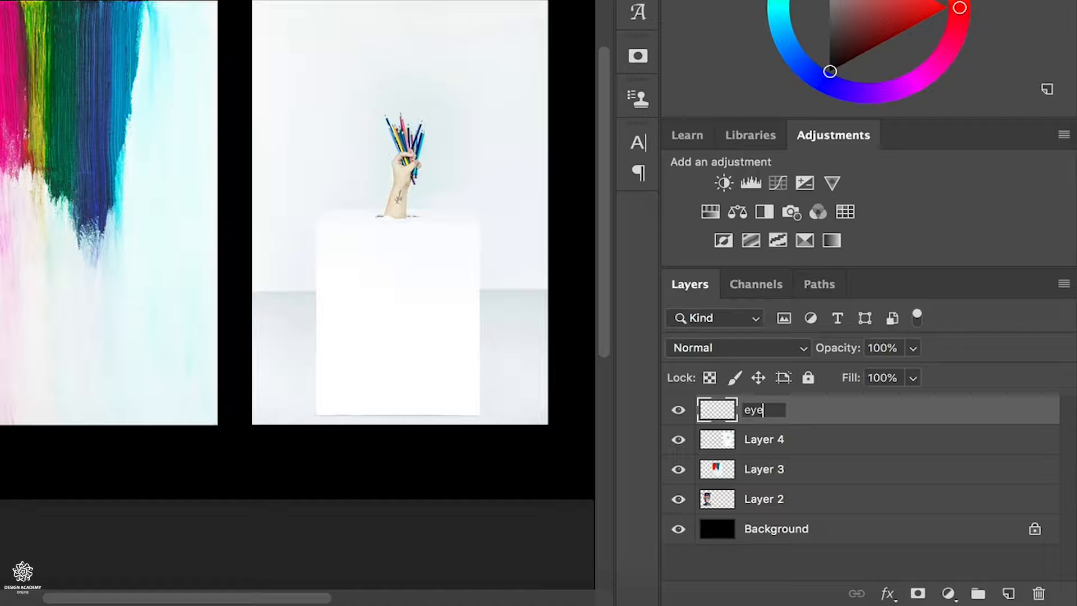
key(Return)
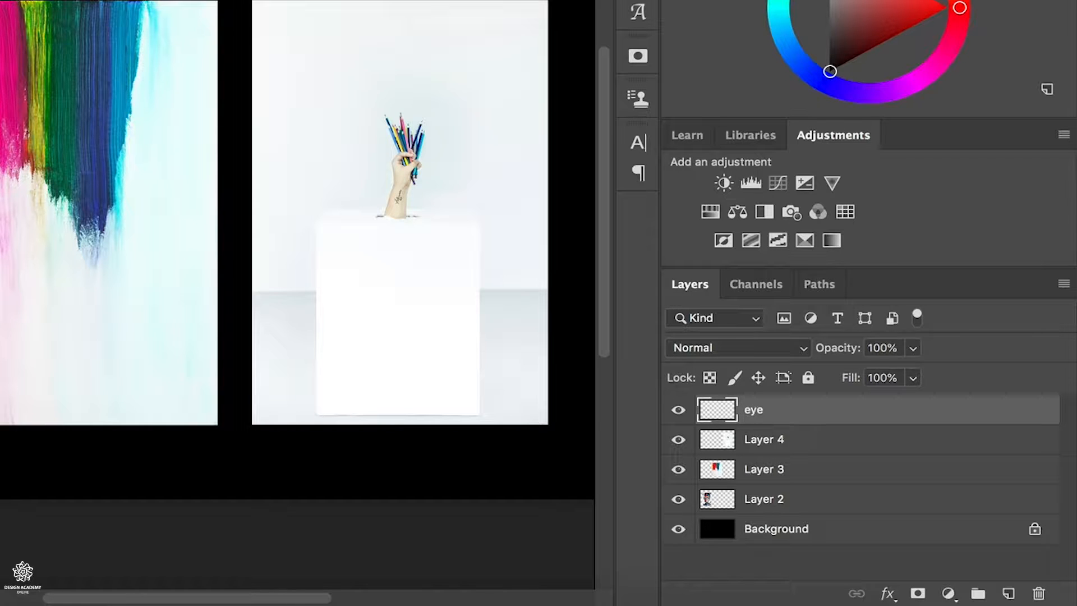
- Enlarge the layer thumbnails to medium and on to large
right_click(716, 413)
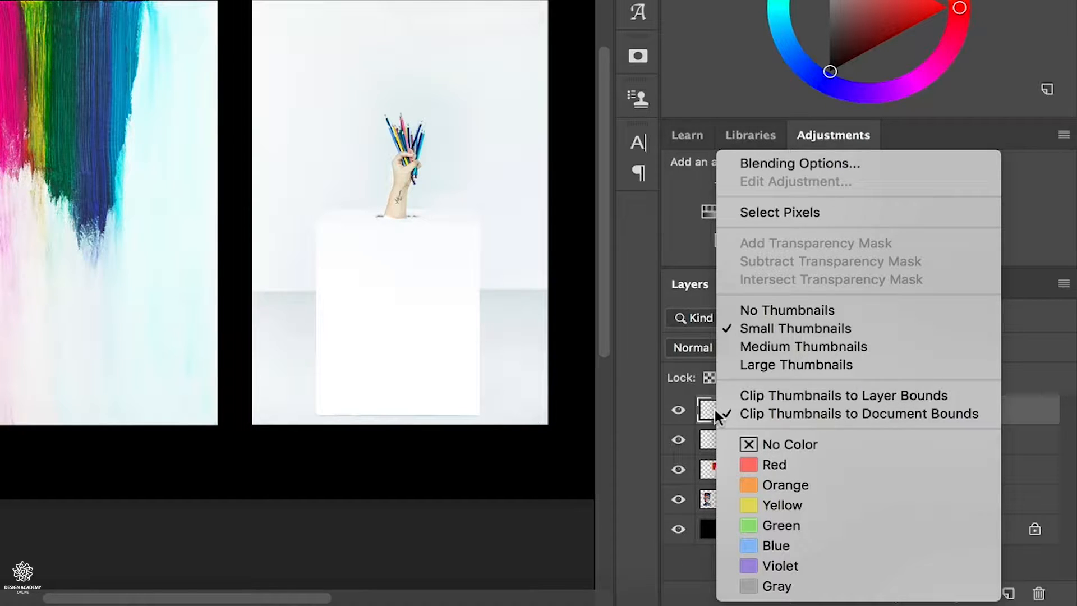
click(766, 345)
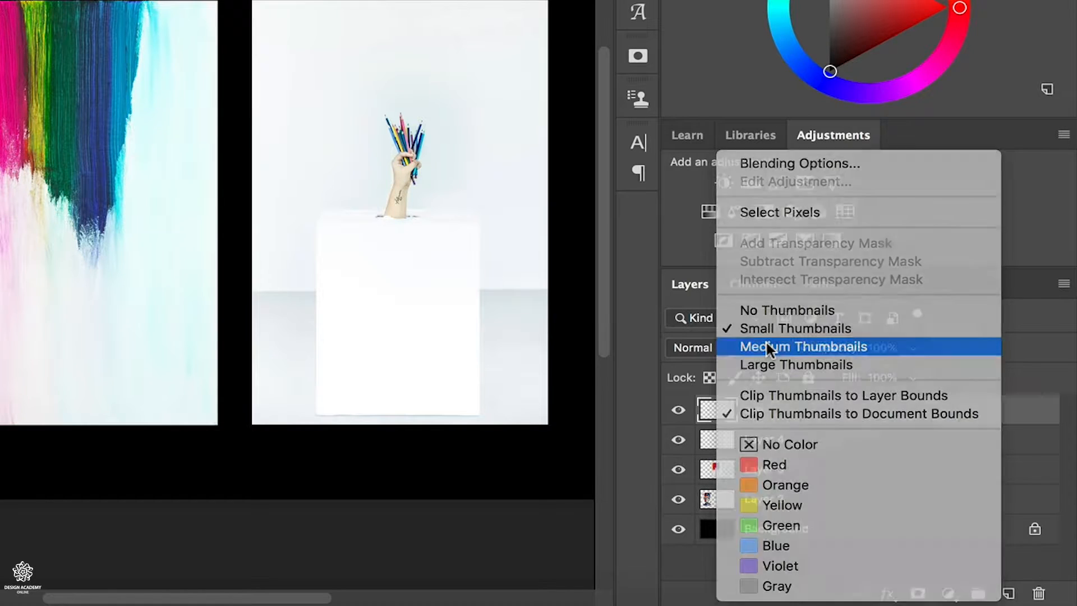
right_click(720, 413)
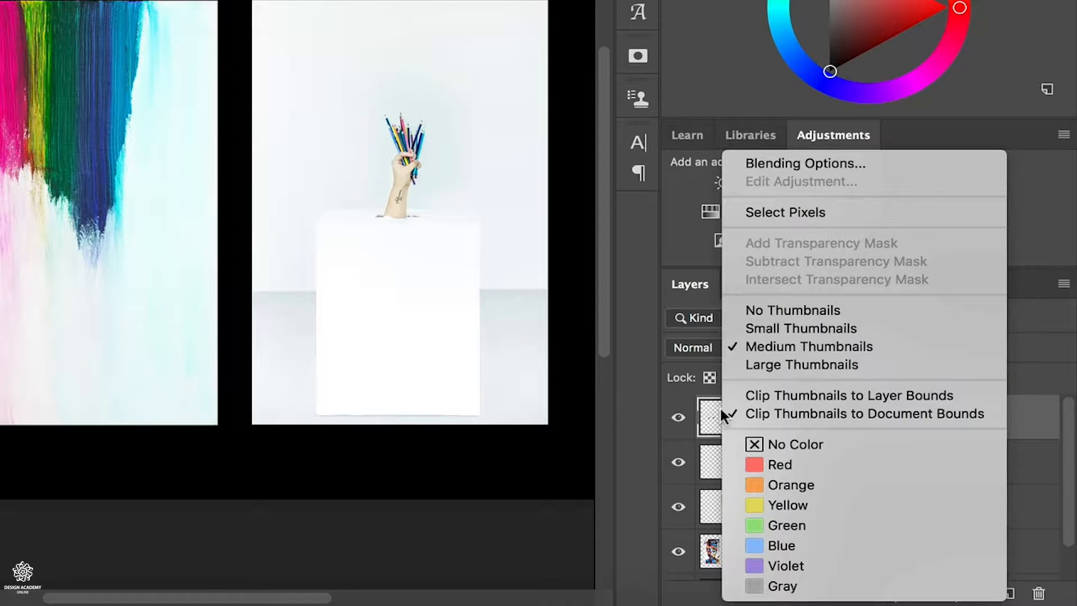
click(771, 362)
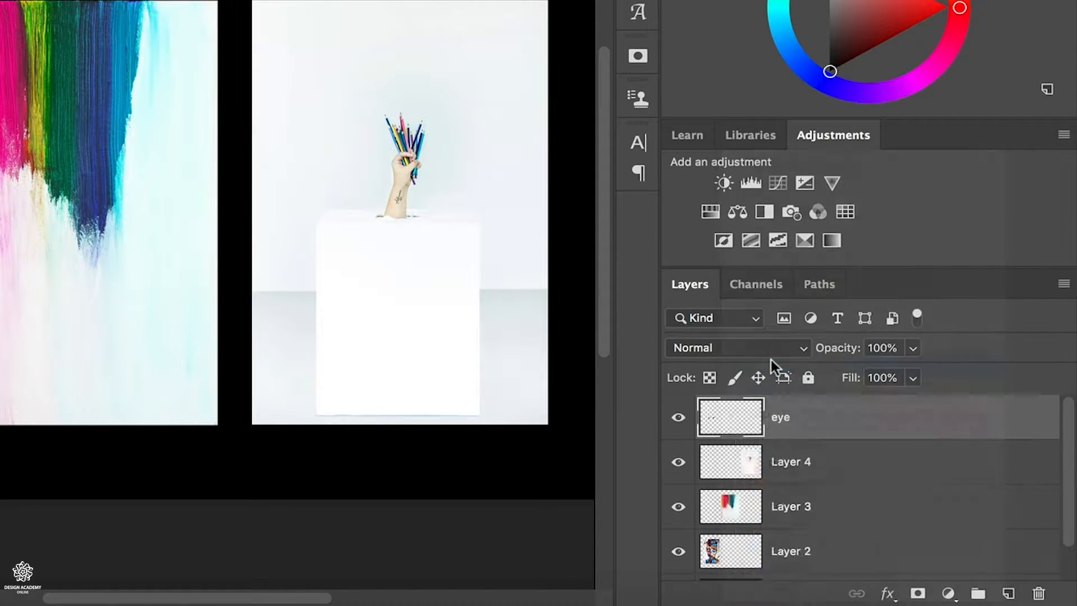
- Try clipping the layer thumbnails to layer bounds, and switch them back to document bounds
right_click(731, 433)
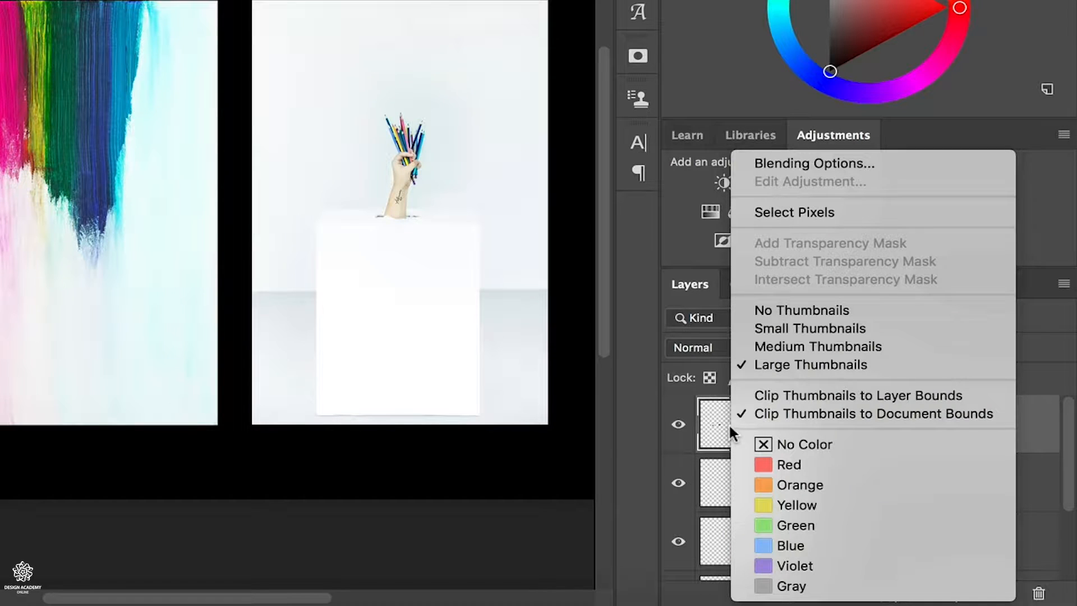
click(775, 394)
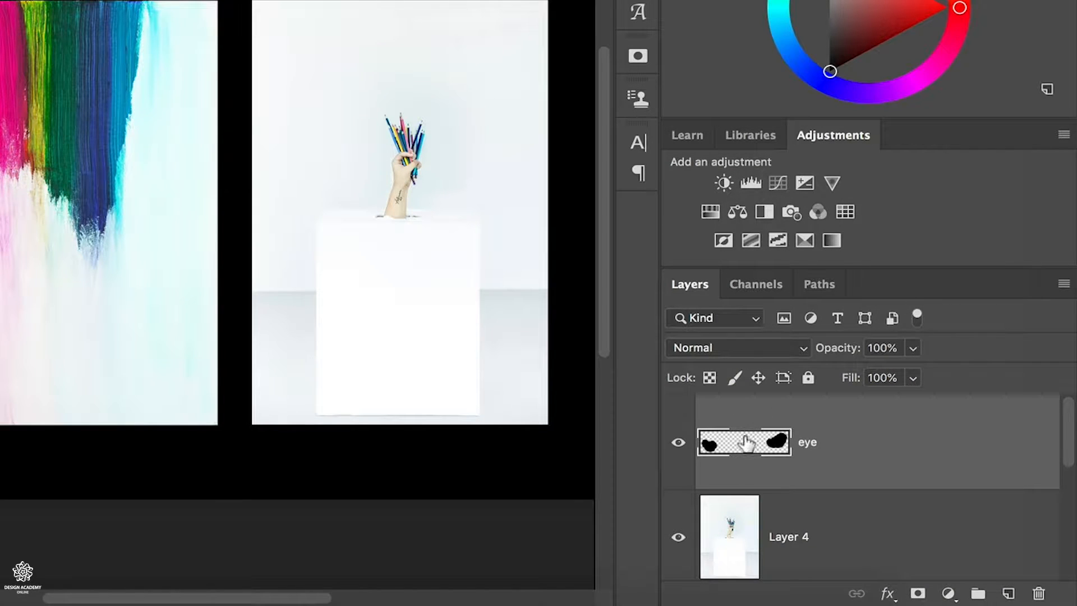
right_click(743, 432)
click(789, 409)
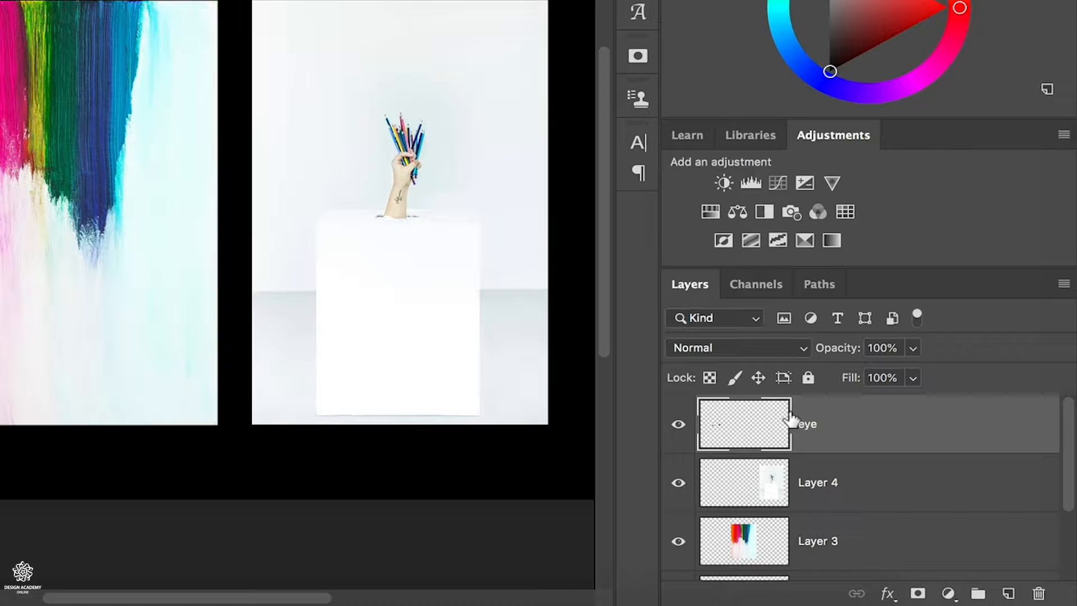
- Label the eye layer red and set the layer thumbnails to small
right_click(713, 431)
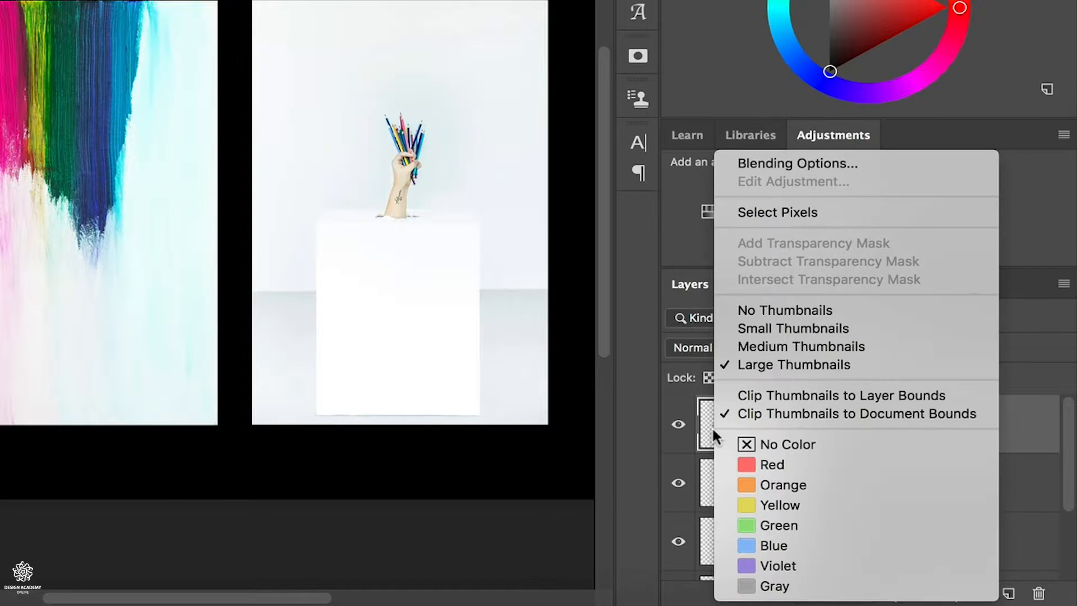
click(748, 464)
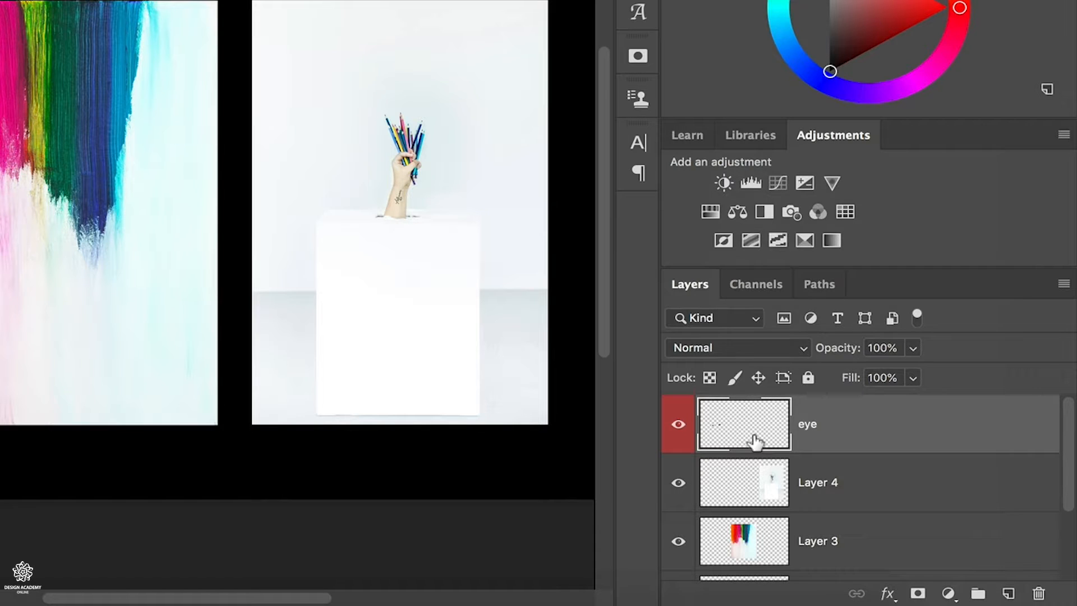
right_click(753, 440)
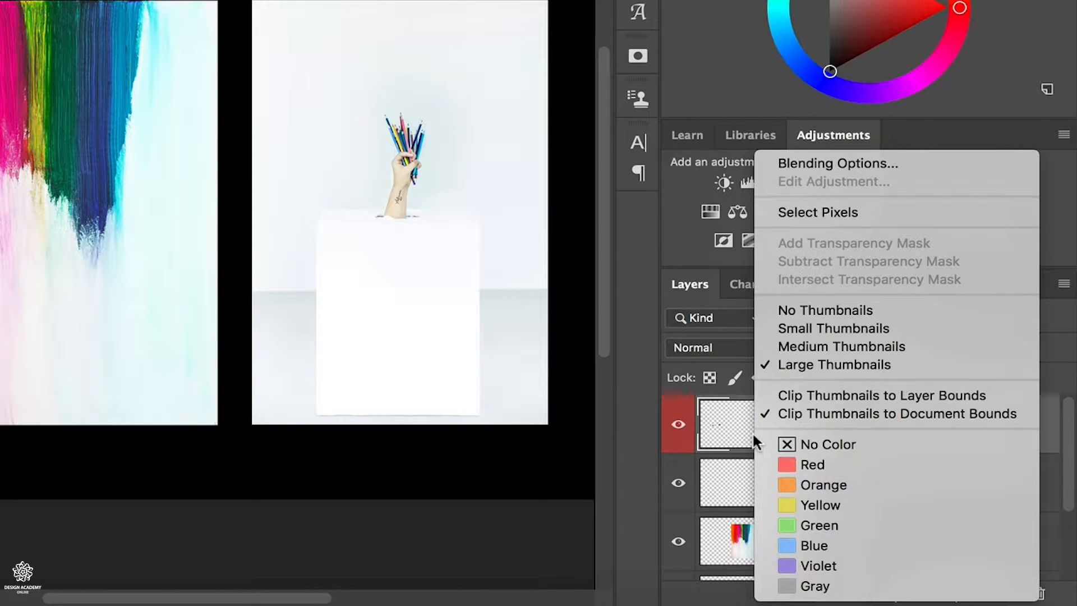
click(814, 321)
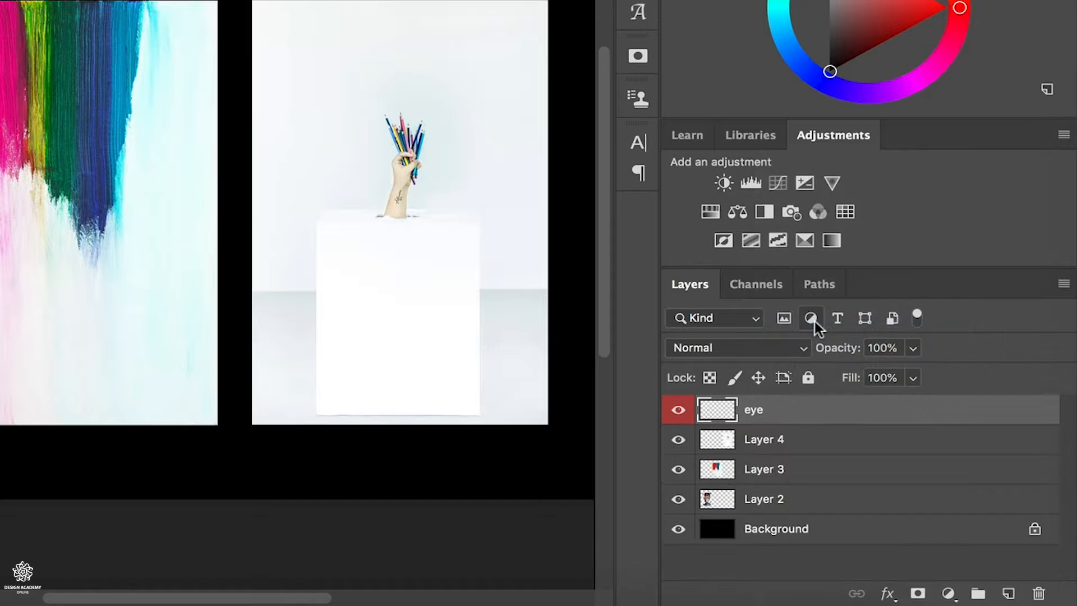
- Remove the color label from the eye layer by setting it to No Color
right_click(713, 411)
click(766, 443)
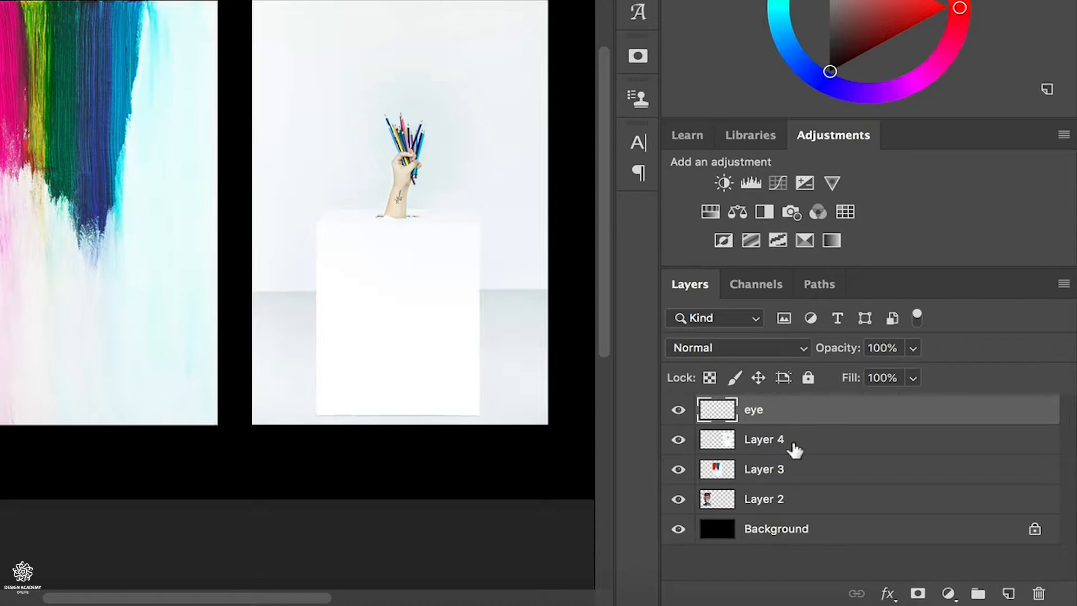
- Lower the eye layer's opacity to 41%
click(914, 349)
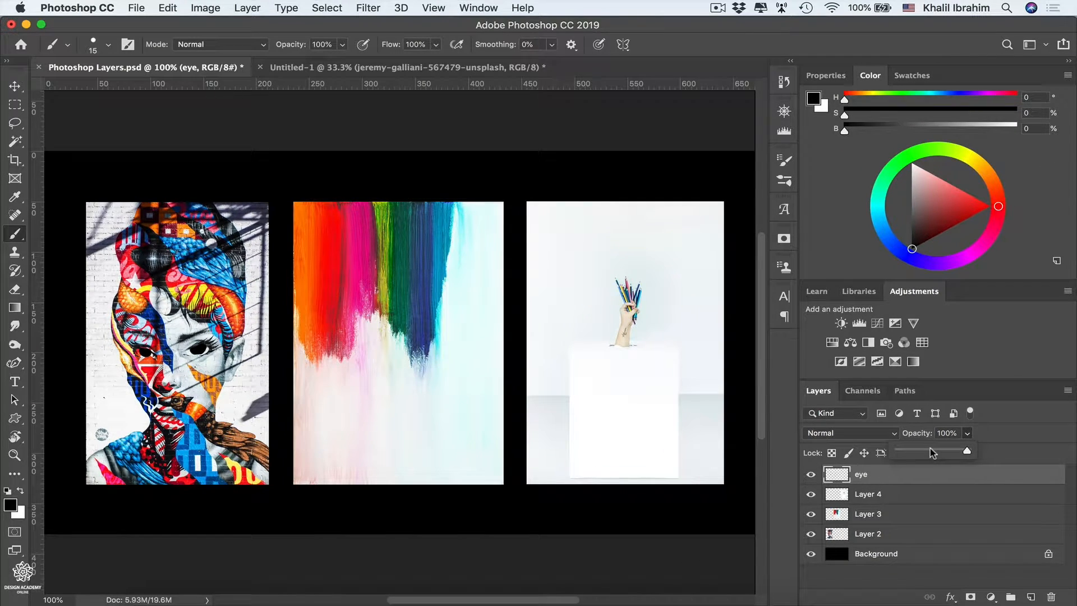
click(932, 452)
mouse_move(918, 437)
mouse_down()
mouse_move(904, 439)
mouse_move(914, 439)
mouse_up()
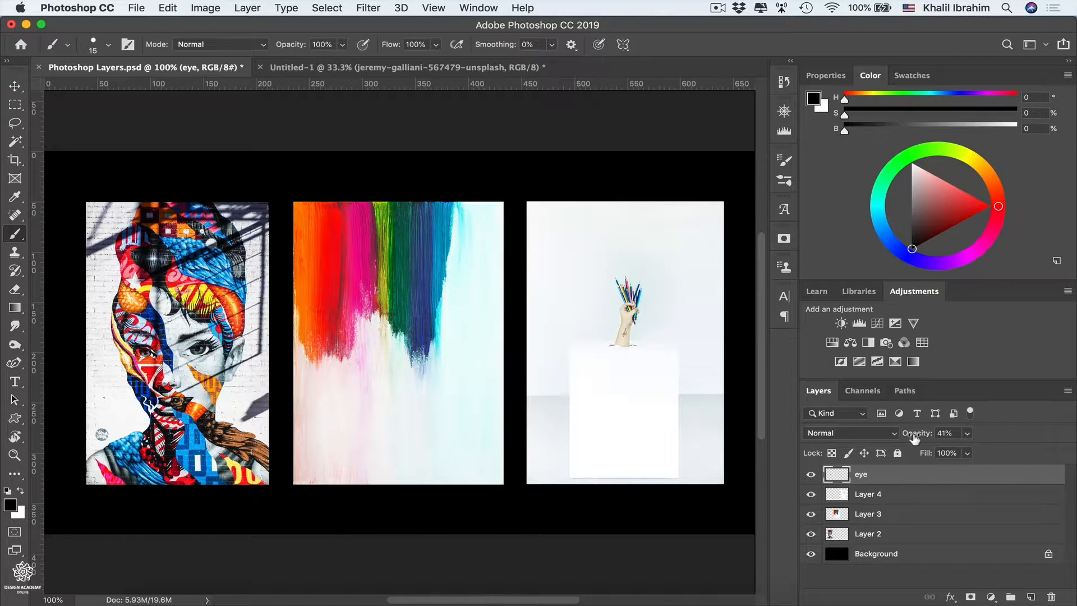
- Switch to the Move tool and try eye layer opacities of 60%, 20%, 25%, 15% and 10%
click(16, 91)
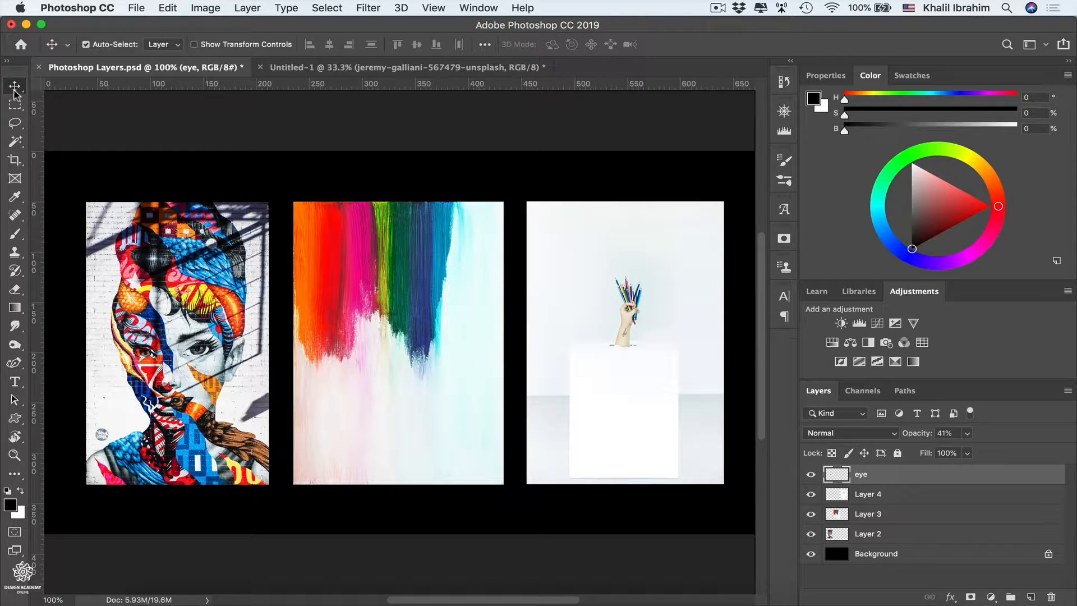
key(6)
key(0)
key(2)
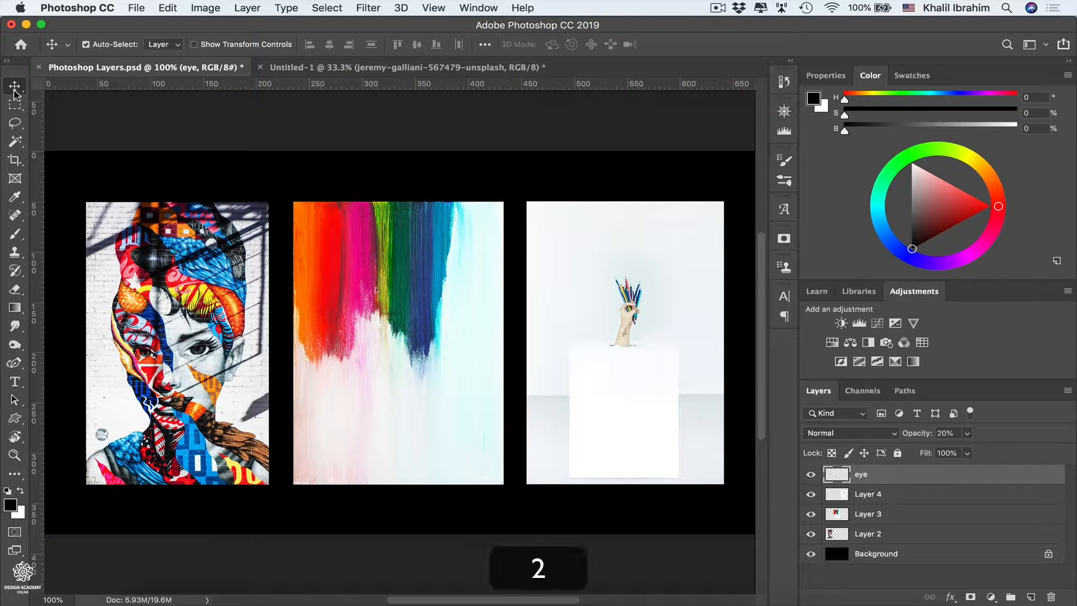
key(5)
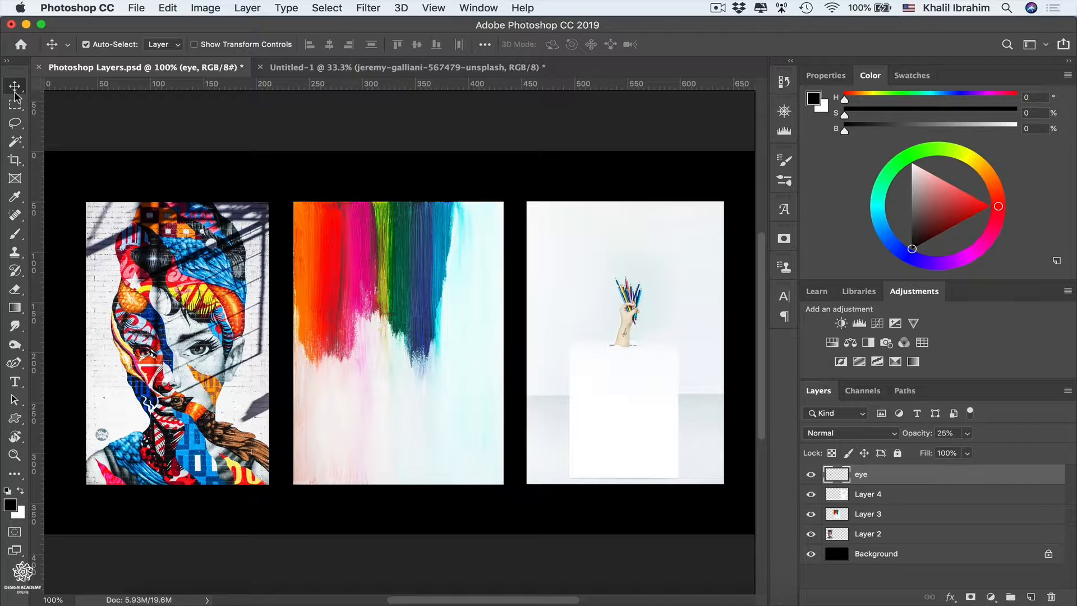
key(1)
key(5)
key(1)
- Restore the eye layer's opacity to 100%
click(967, 433)
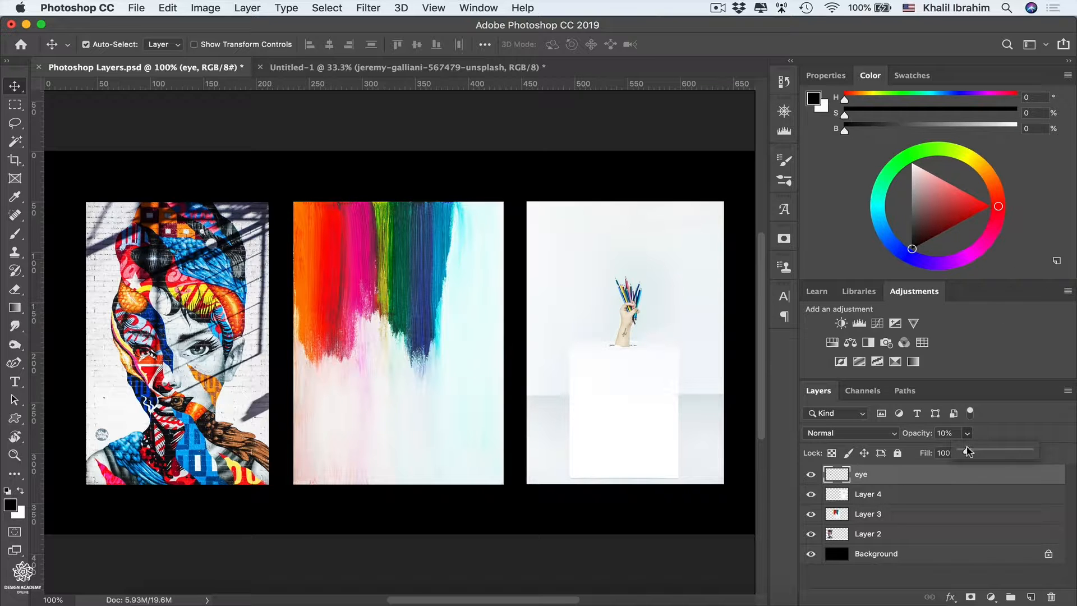
drag(967, 451, 1067, 444)
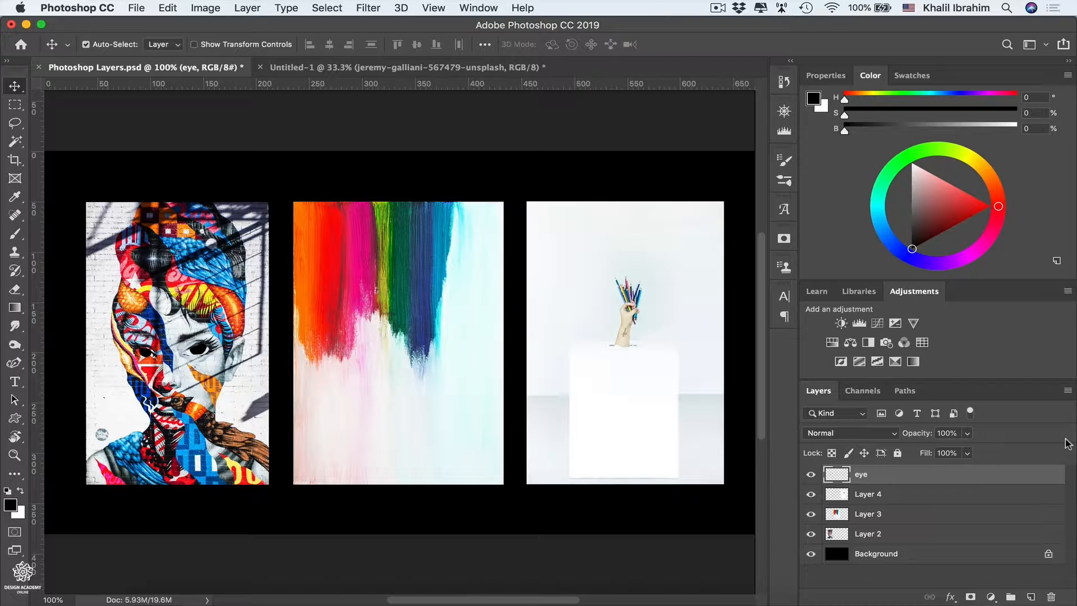
- Select Layer 4, Layer 3 and Layer 2 and put them together in a new group
click(938, 496)
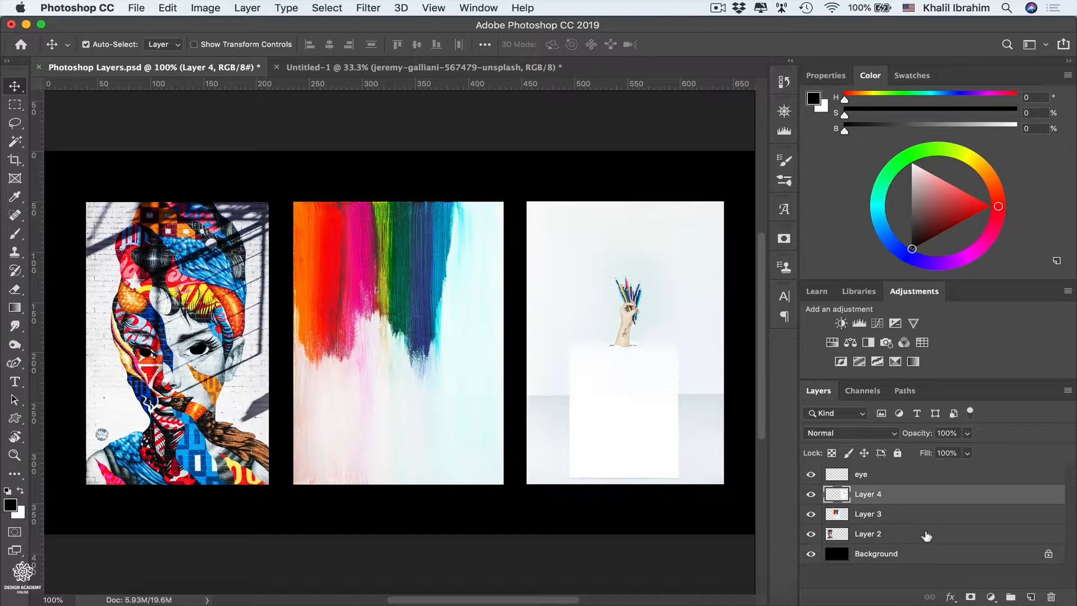
key(shift)
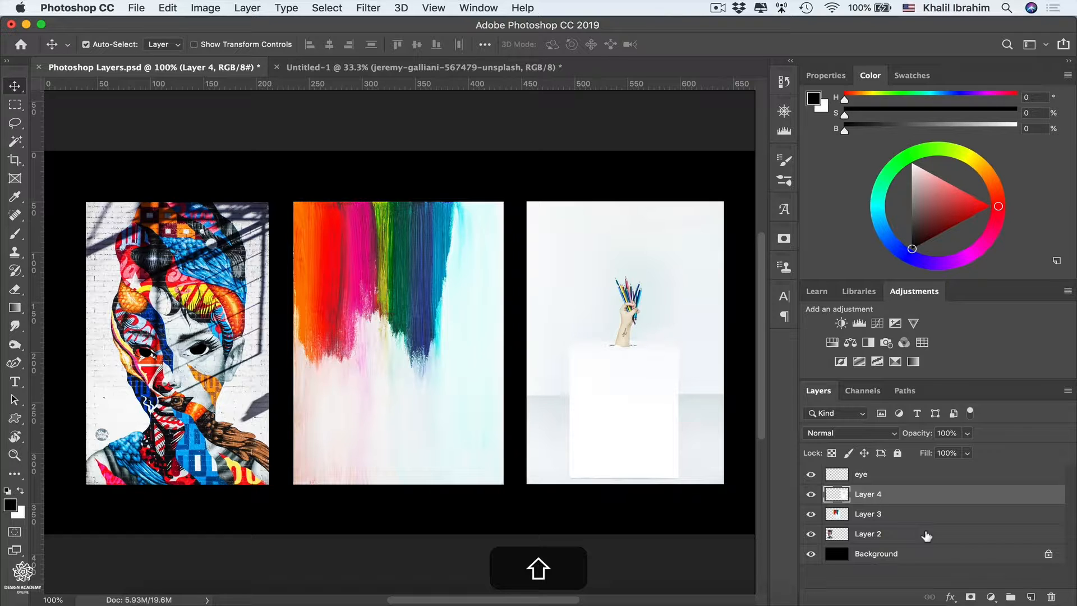
shift+click(926, 536)
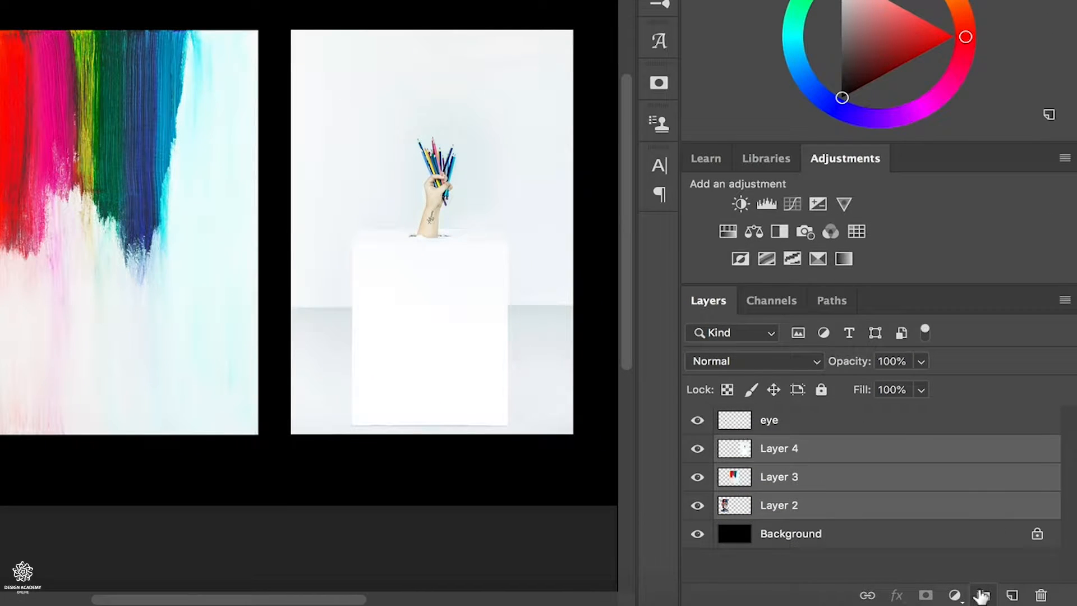
click(982, 594)
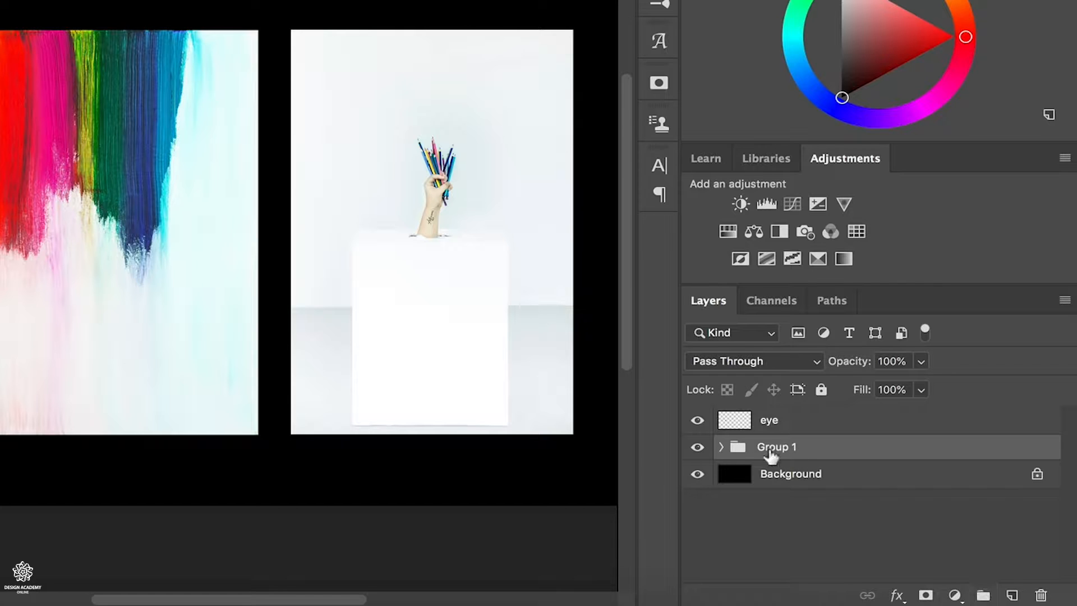
- Expand the new layer group and rename it as "3 images"
click(721, 448)
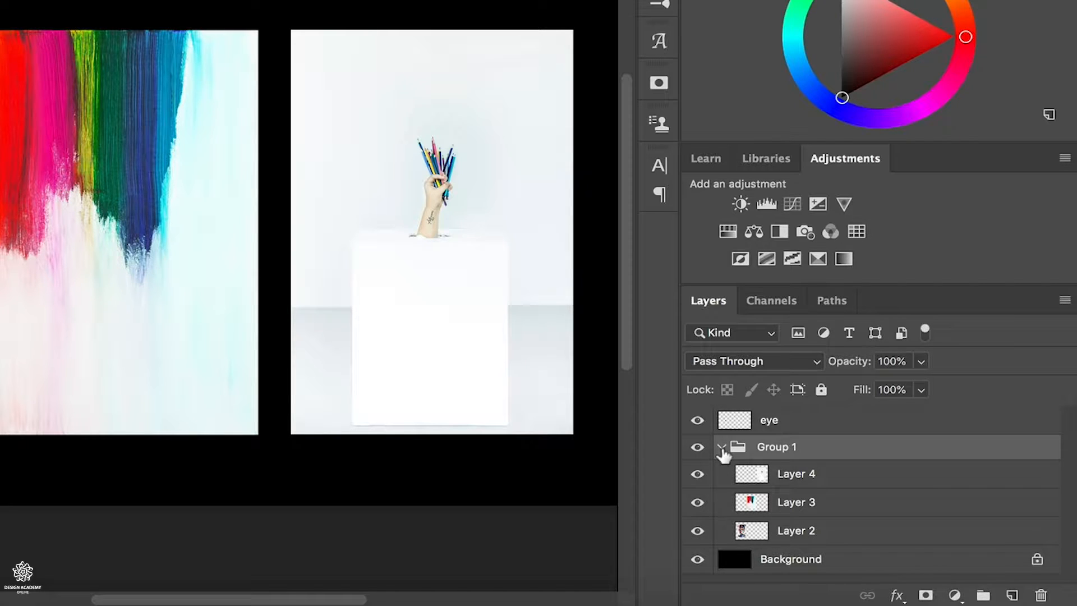
double_click(770, 445)
text(3 images)
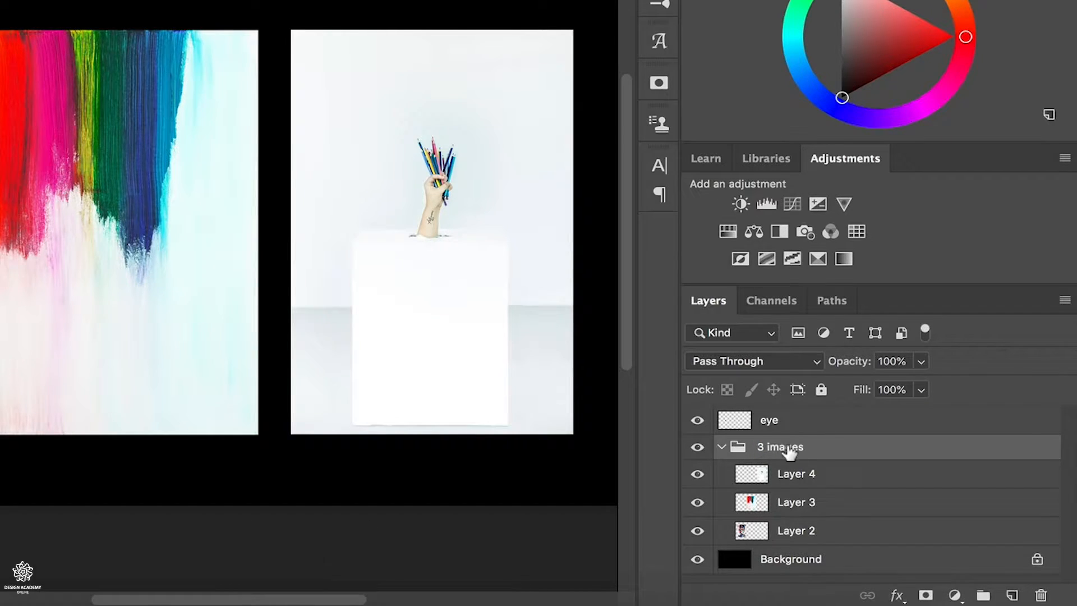
- Move the whole 3 images group slightly down the canvas, and try 25% group opacity before restoring 100%
key(Return)
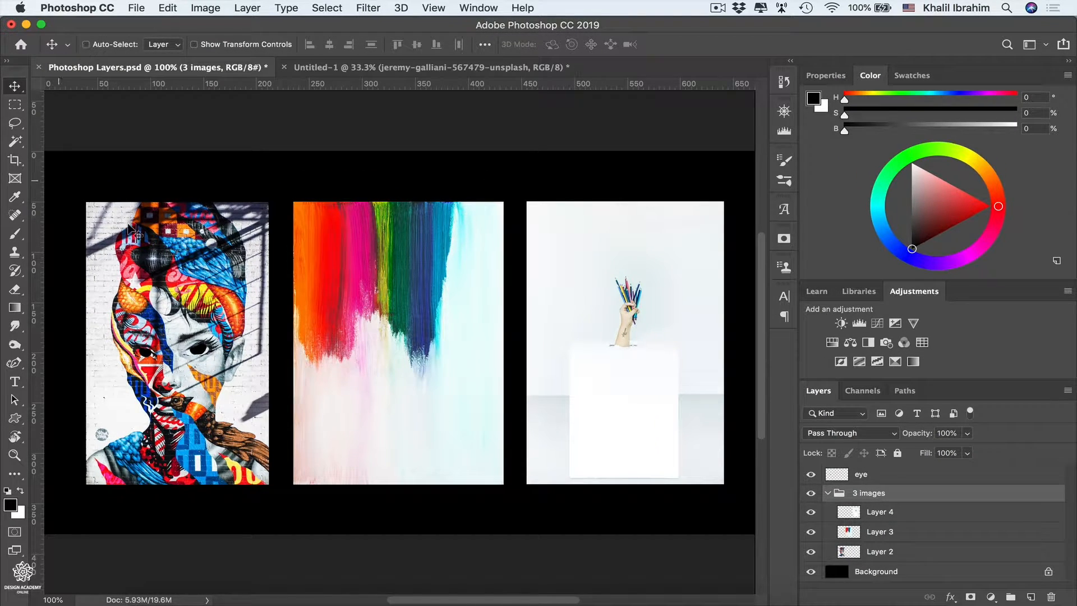
drag(193, 254, 159, 261)
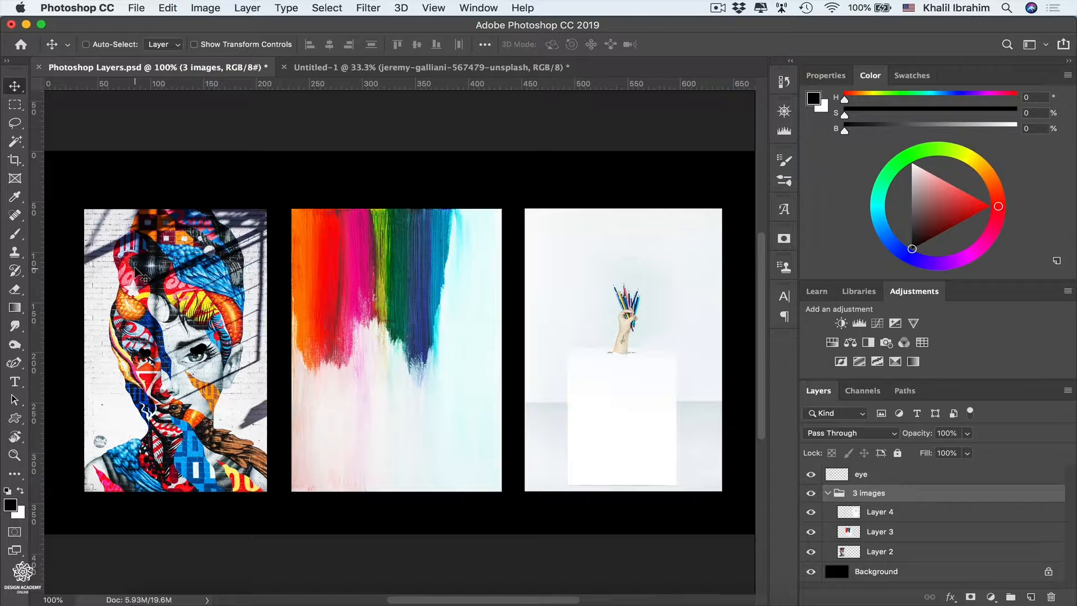
click(967, 433)
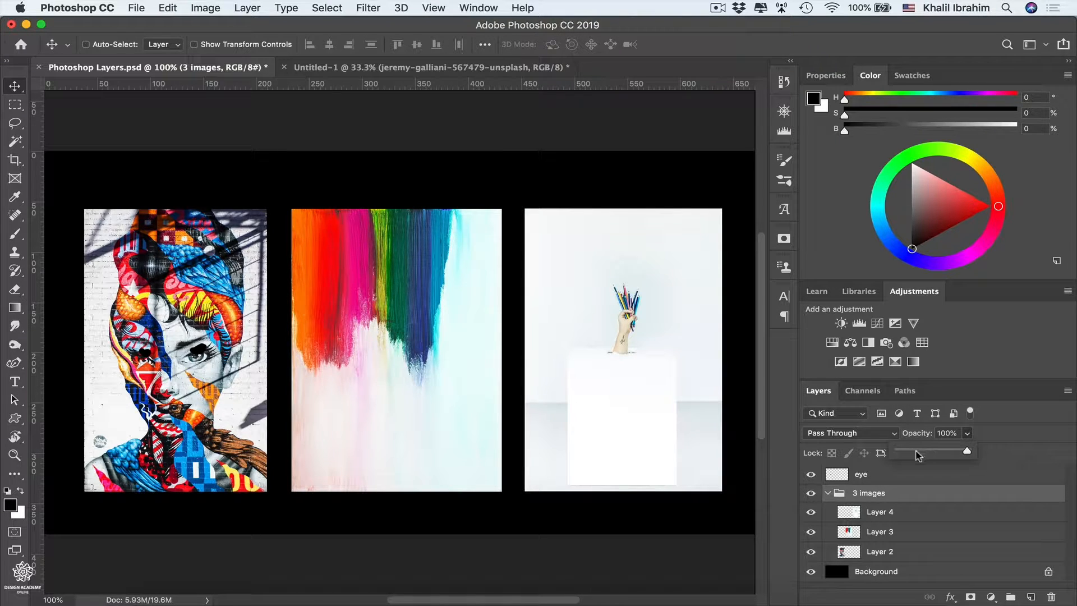
click(917, 452)
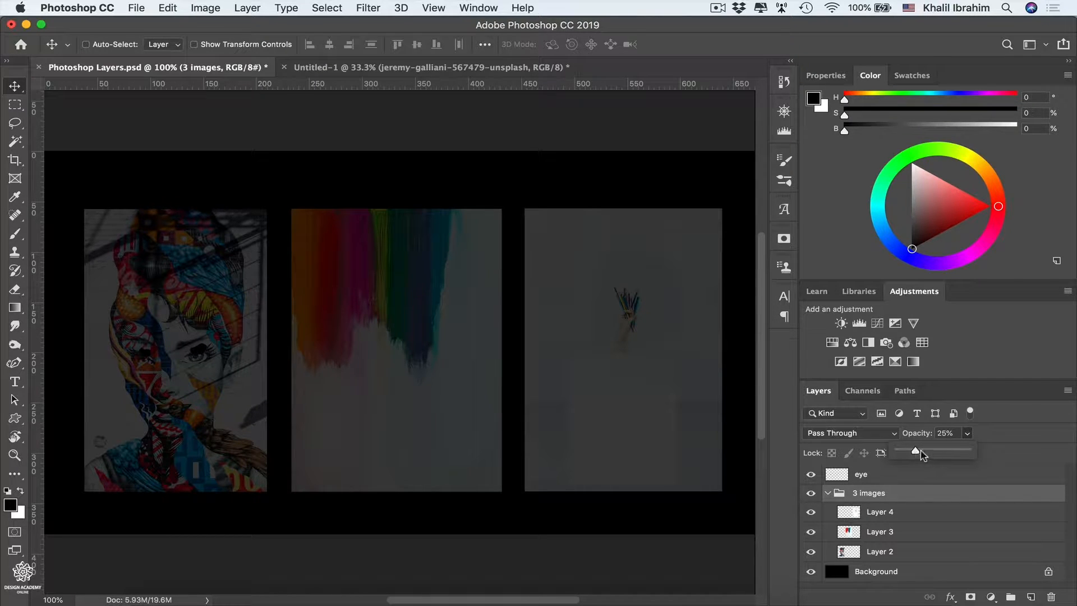
drag(917, 454, 977, 452)
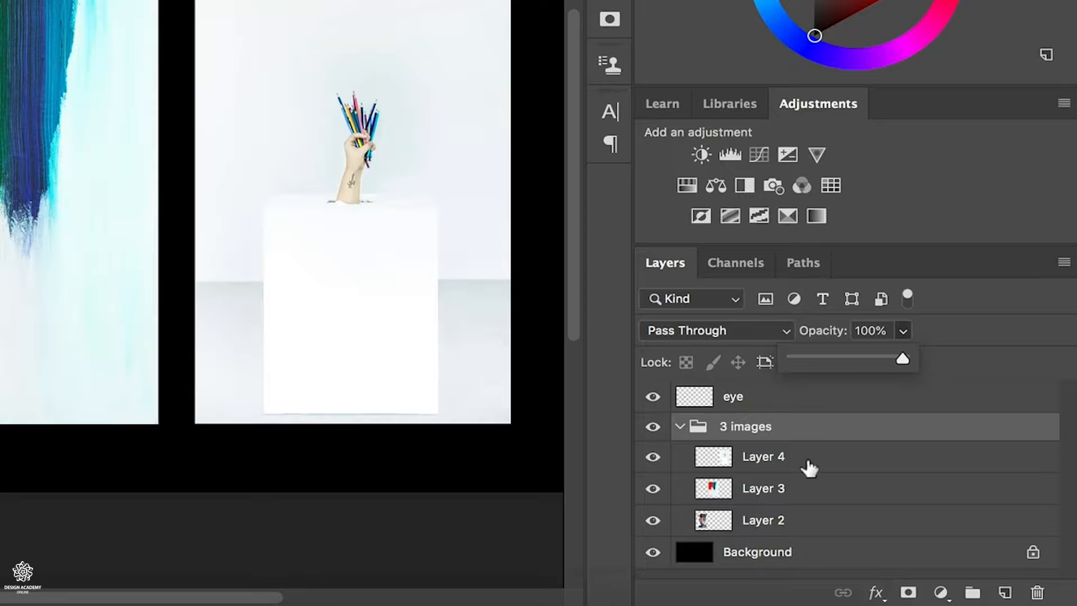
- Take Layer 4 out of the 3 images group to just above Background, and put it back as the group's first layer
drag(809, 467, 764, 541)
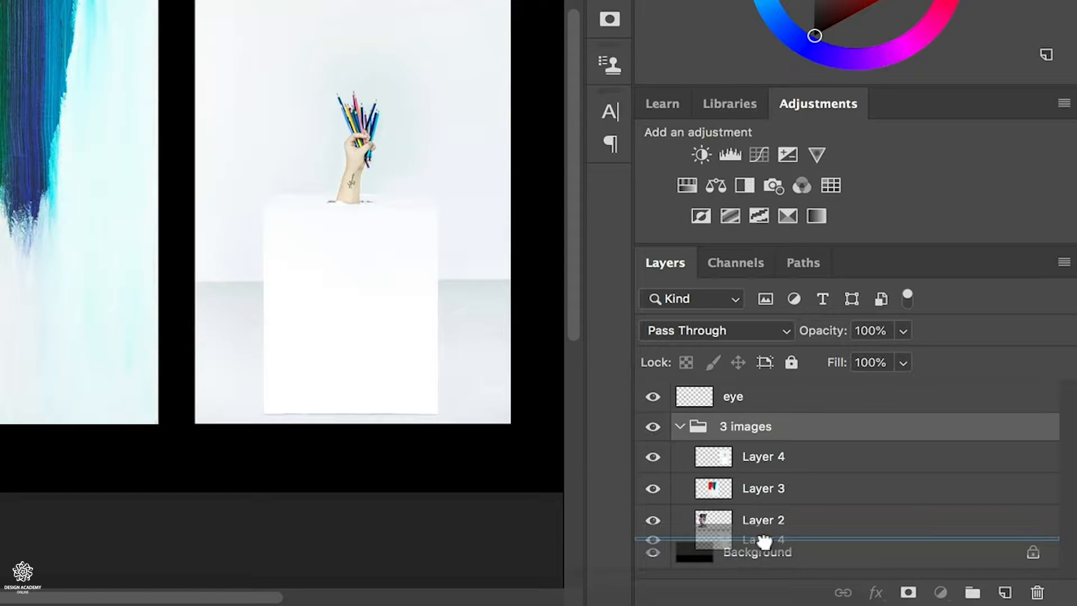
drag(764, 541, 765, 541)
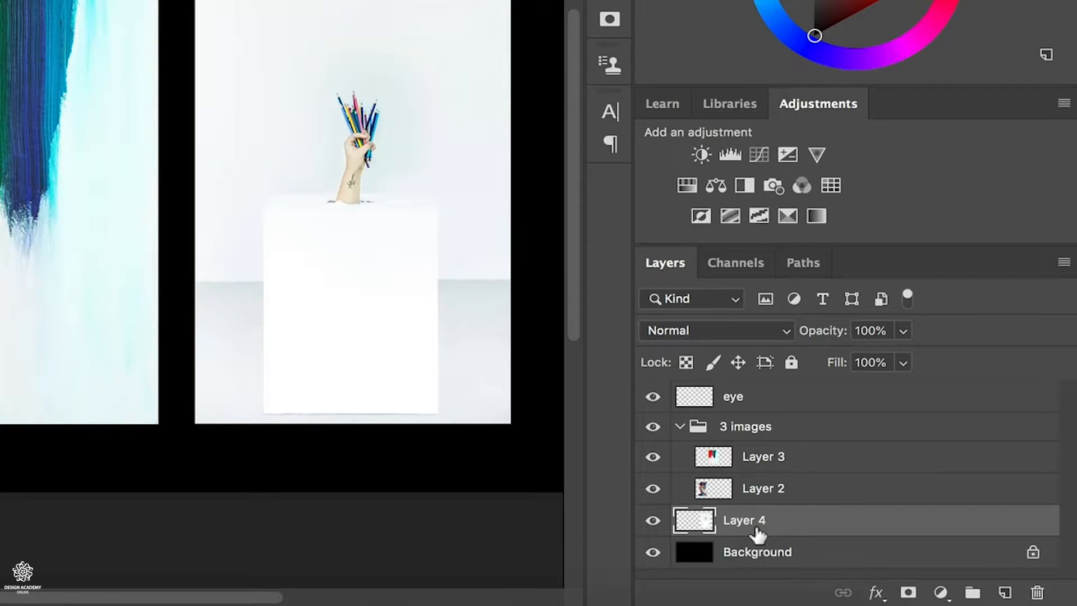
drag(753, 532, 741, 457)
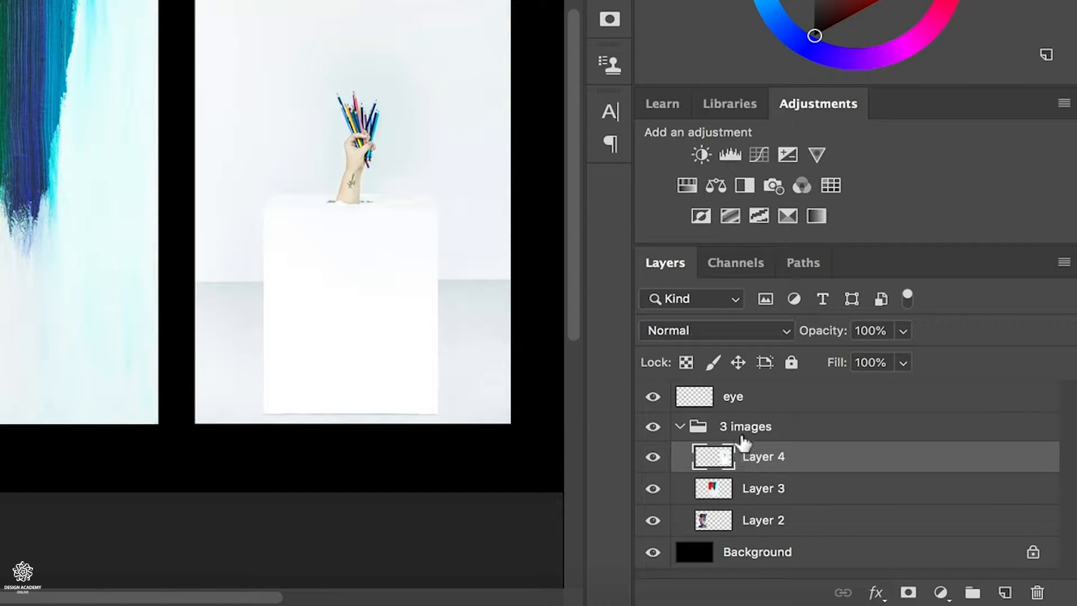
- Ungroup the layers of the 3 images group
click(739, 433)
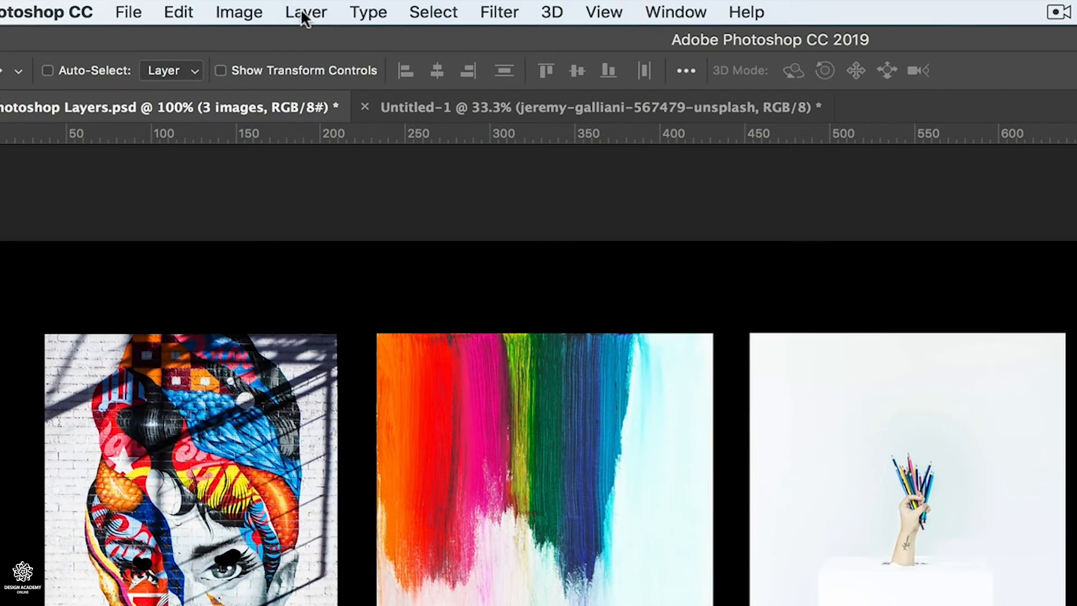
click(303, 13)
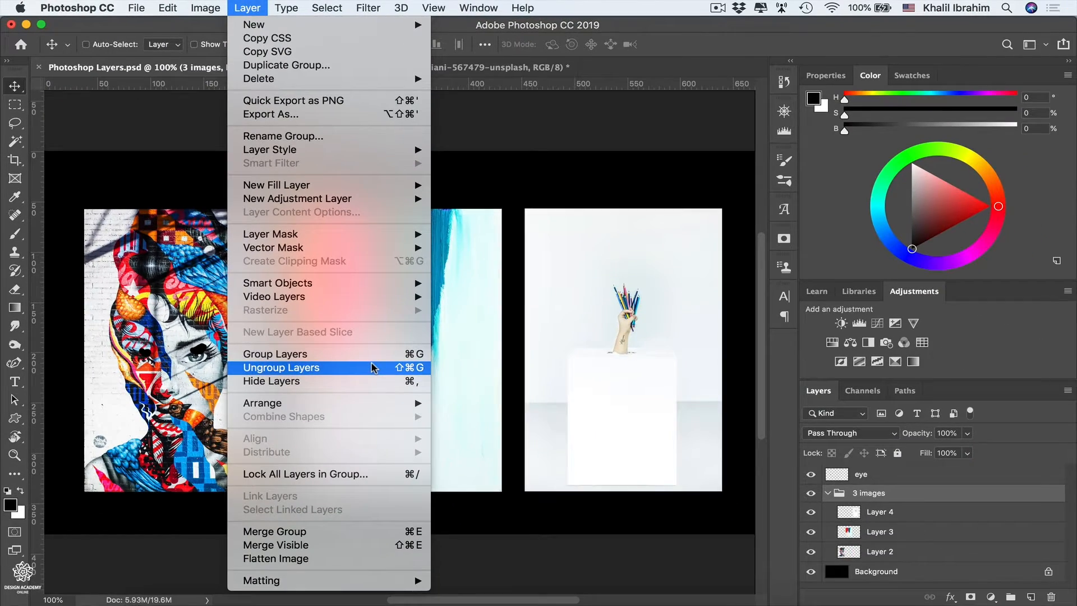
click(372, 368)
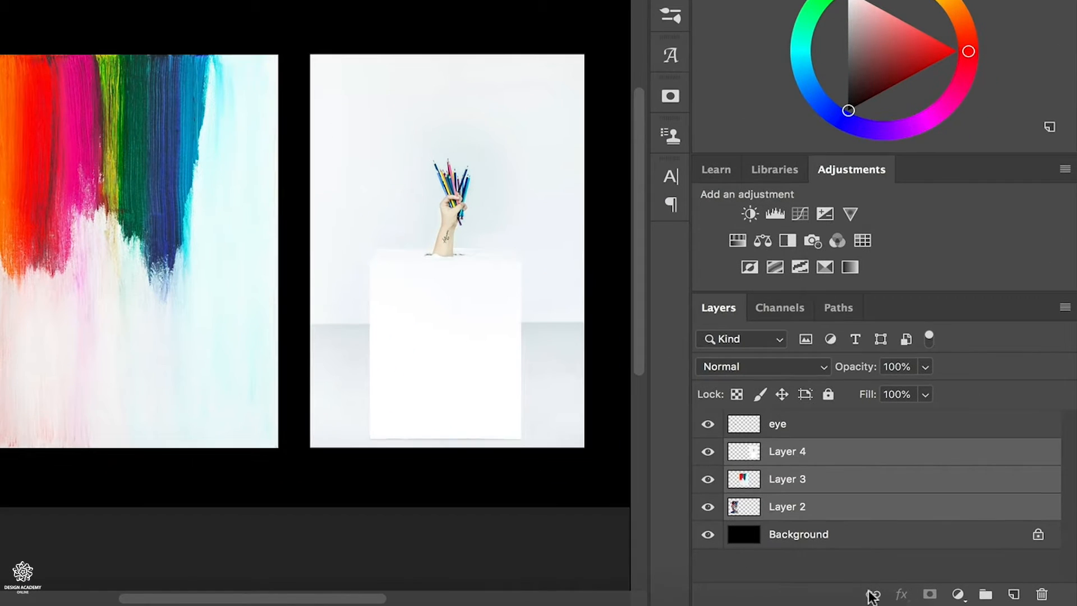
- Link Layer 4, Layer 3 and Layer 2, and with only Layer 4 selected move the linked pictures up and to the right
click(873, 596)
click(898, 460)
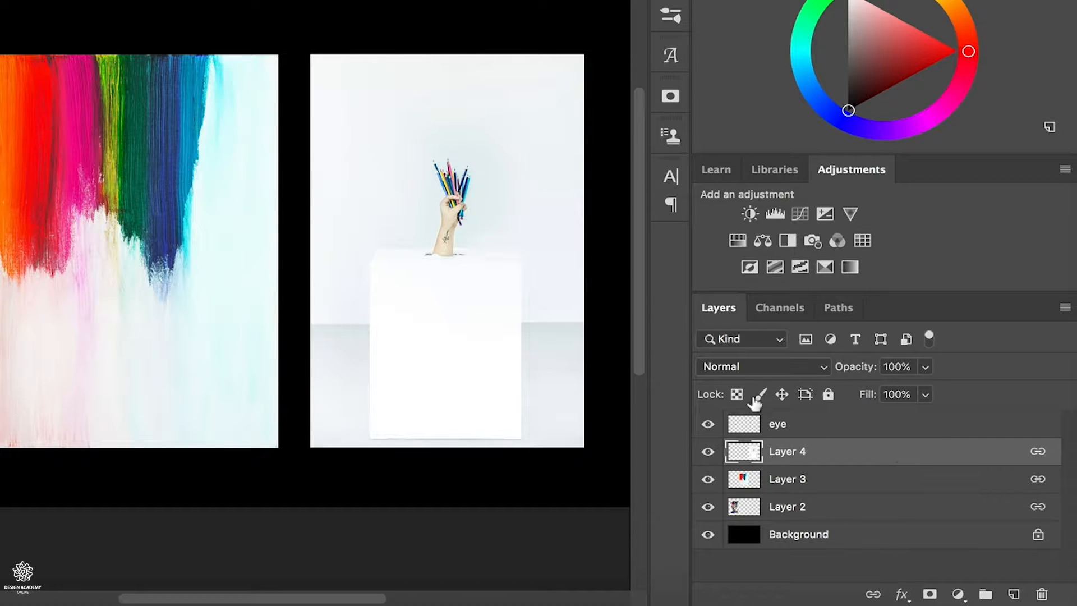
drag(430, 152, 487, 86)
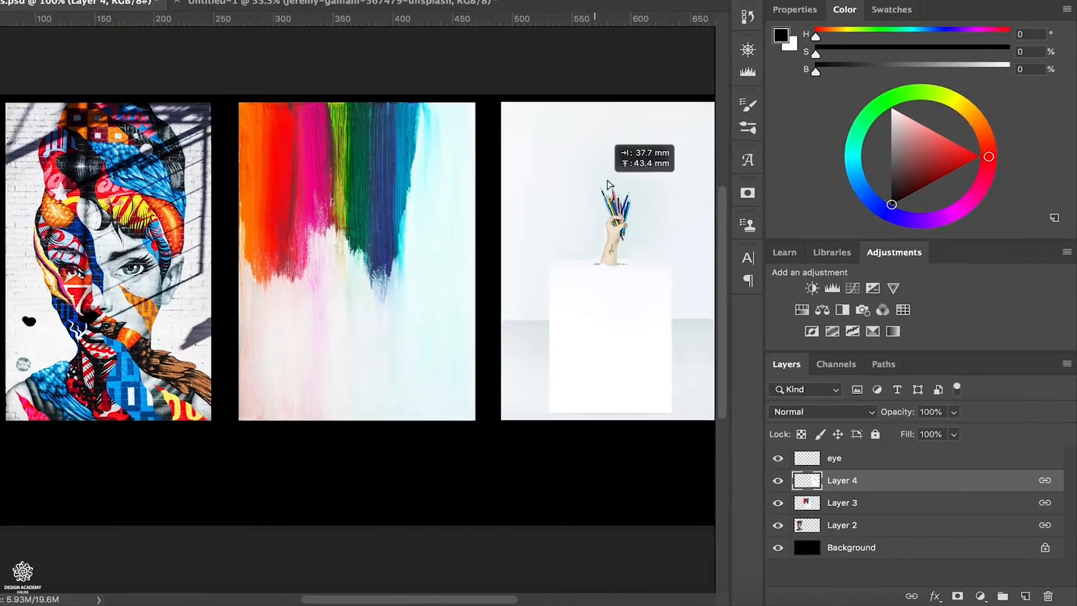
mouse_move(654, 235)
mouse_down()
mouse_move(618, 248)
mouse_move(635, 232)
mouse_up()
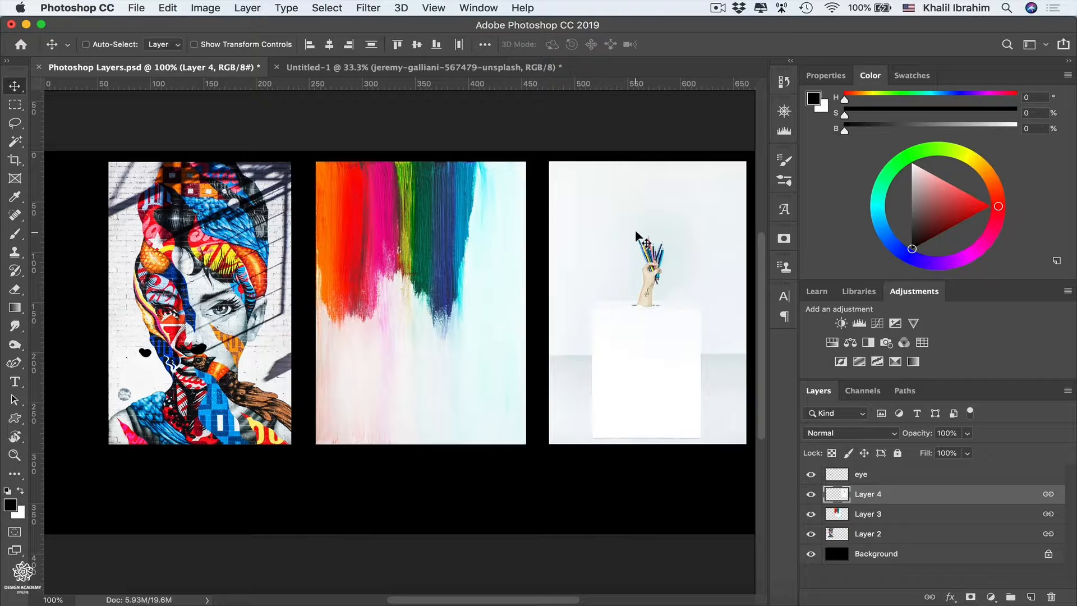
- Try 36% opacity on the linked Layer 4 and restore it to 100%
click(967, 433)
click(924, 452)
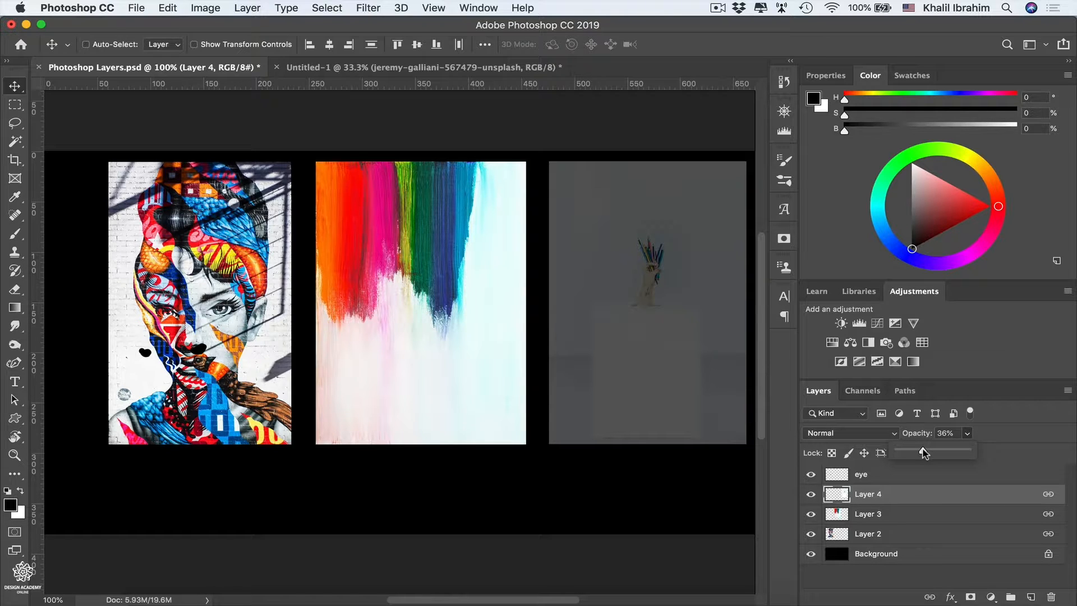
drag(924, 452, 1035, 449)
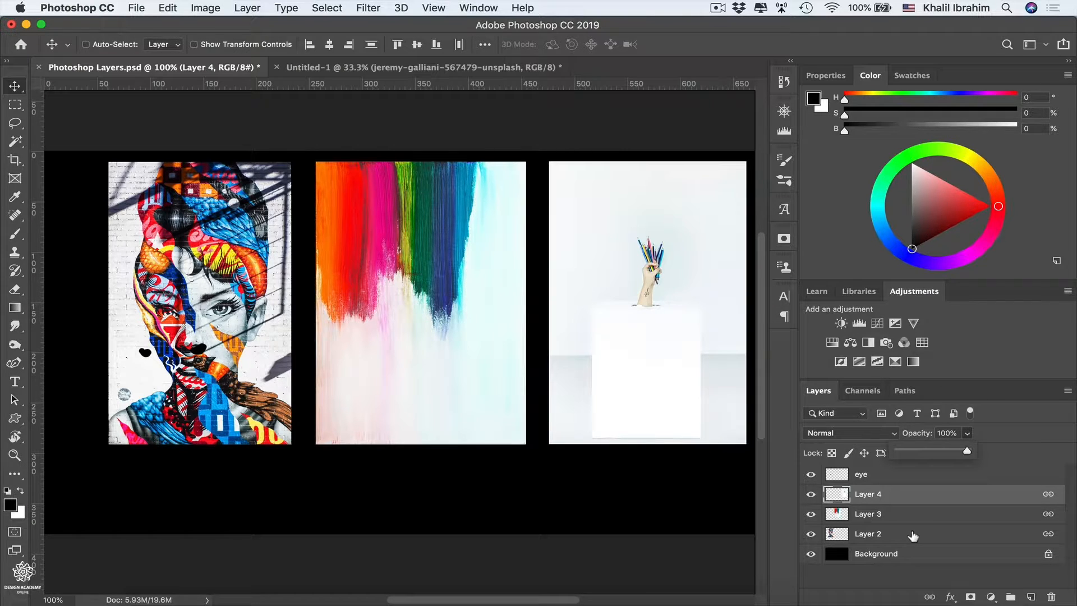
- Select Layer 4, Layer 3 and Layer 2 together and unlink them
key(shift)
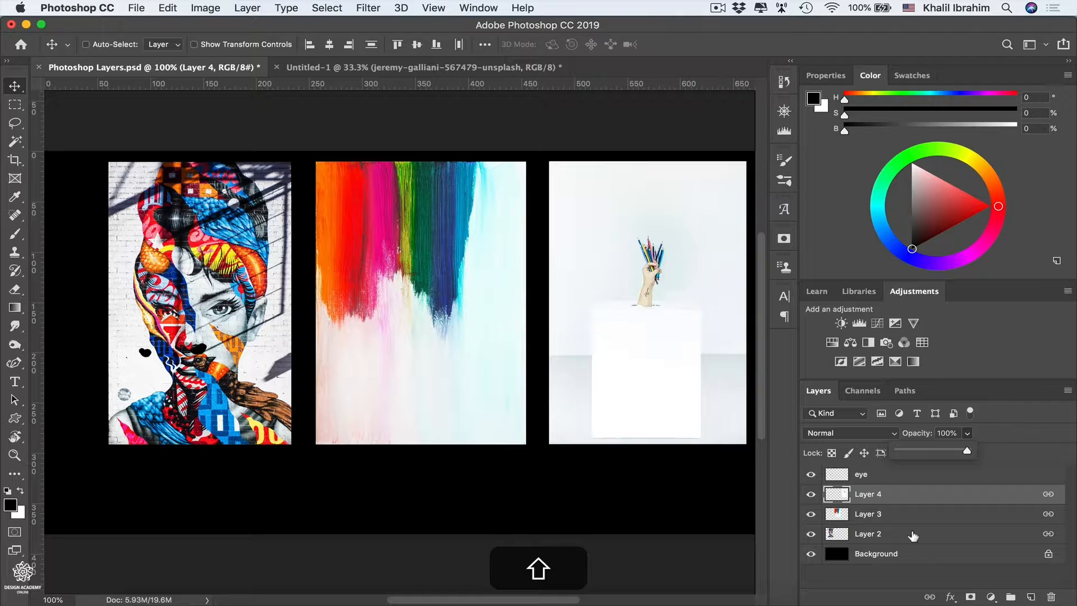
shift+click(913, 536)
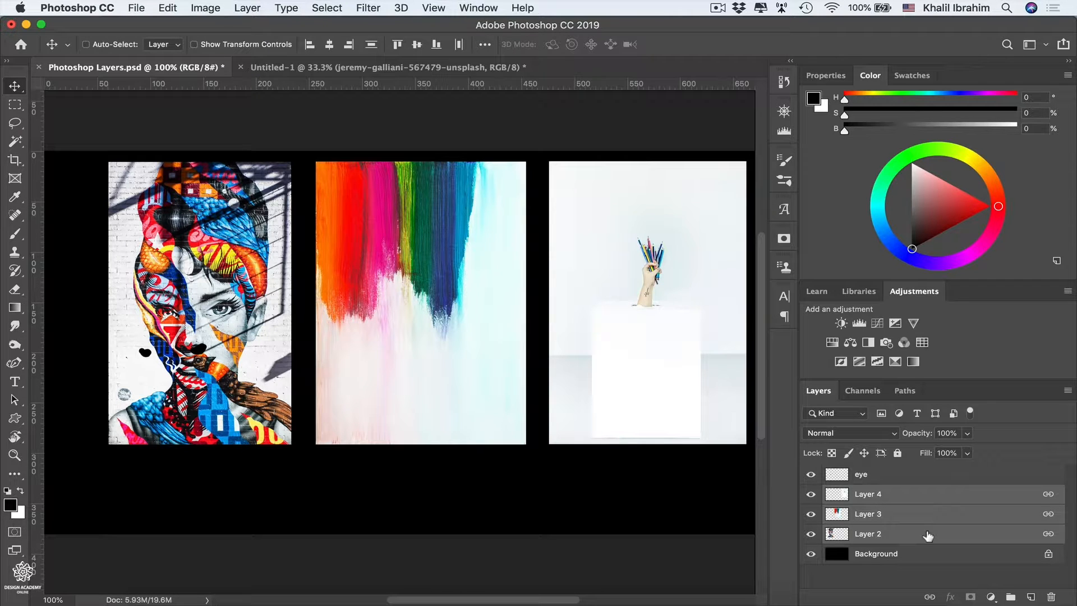
click(930, 597)
- Undo the linking, moving and grouping changes back to the original ungrouped image layers
key(super+z)
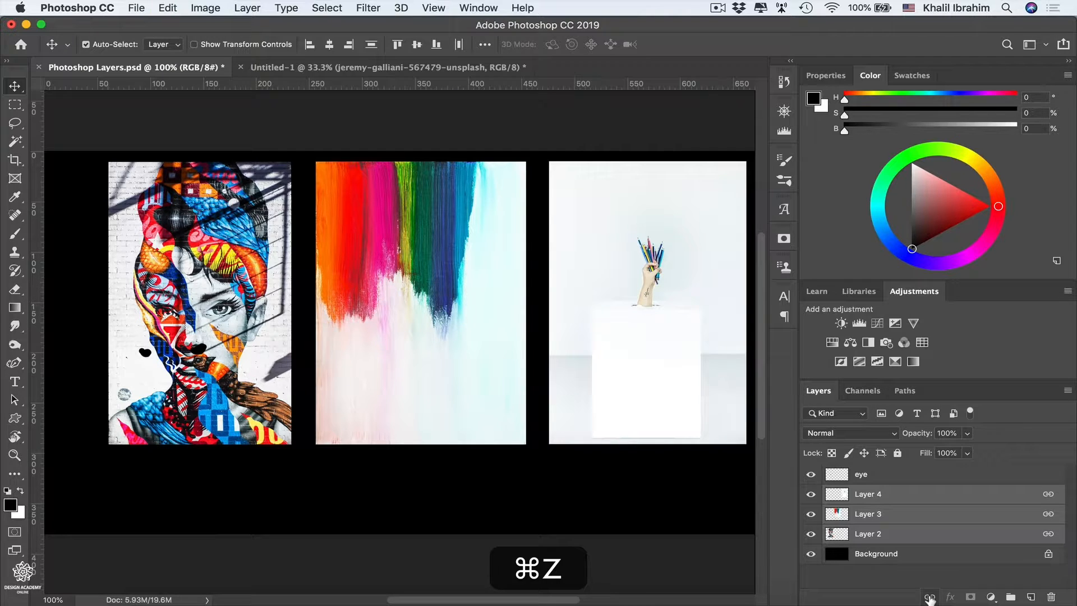
key(super+z)
key(super+z)
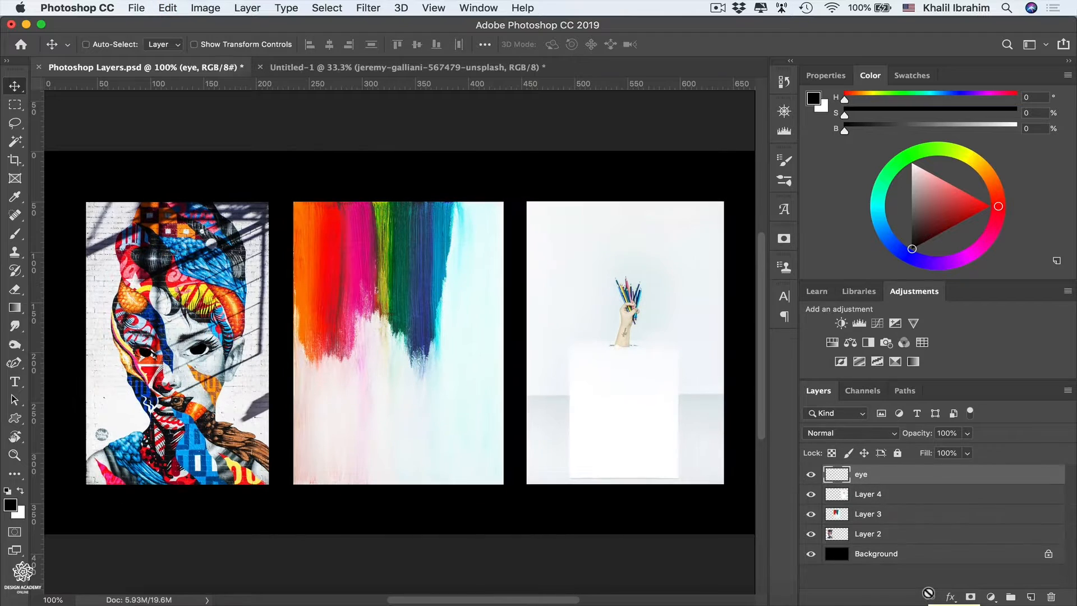
- Copy the brick mural layer from the Untitled-1 document and paste it into Photoshop Layers.psd above the eye layer
click(472, 68)
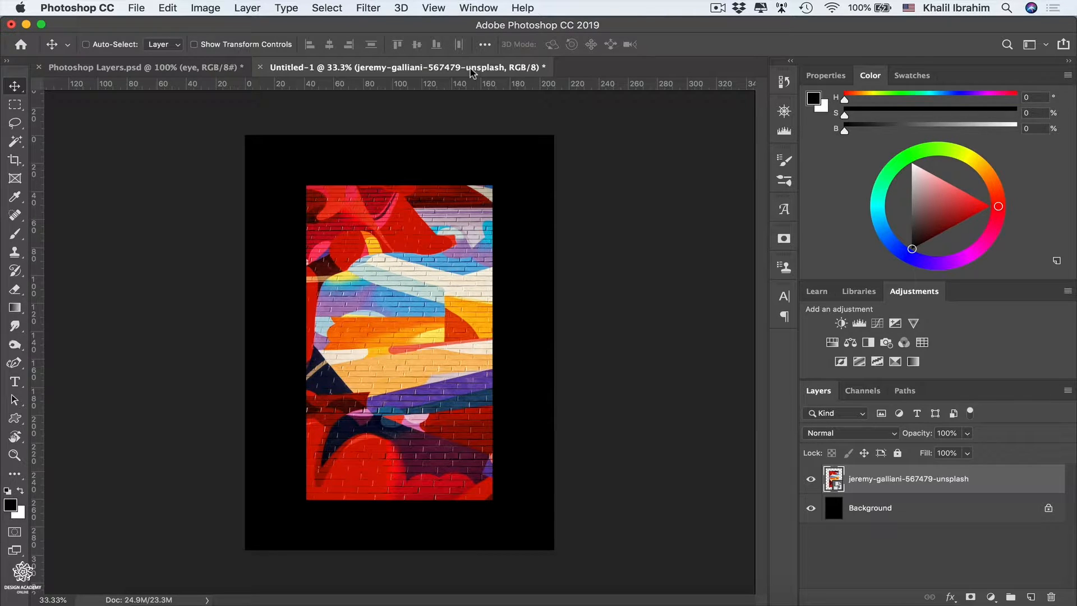
key(super)
key(super+c)
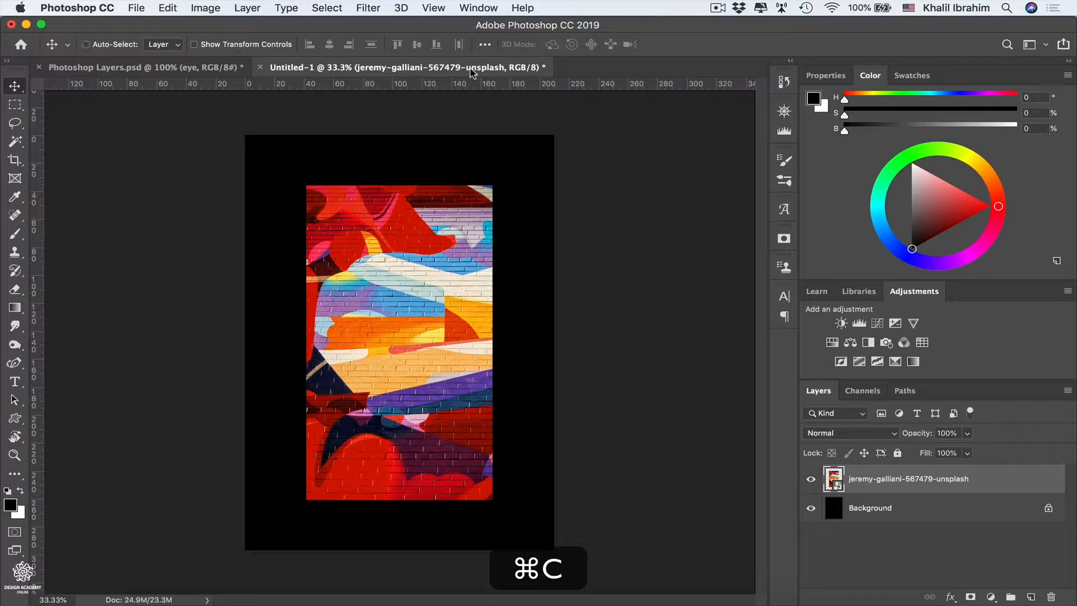
click(207, 68)
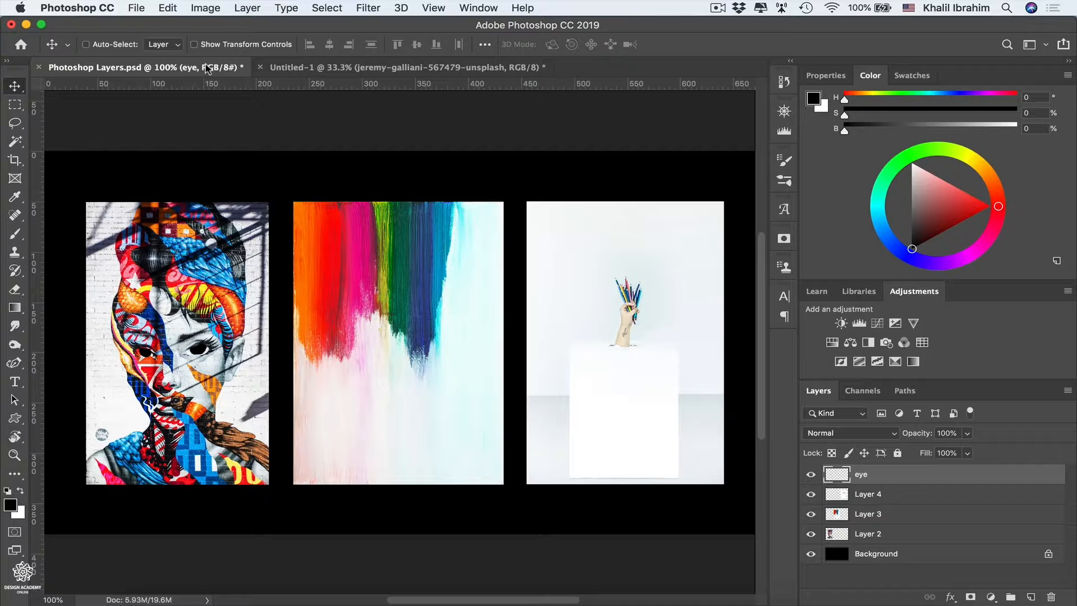
key(super+v)
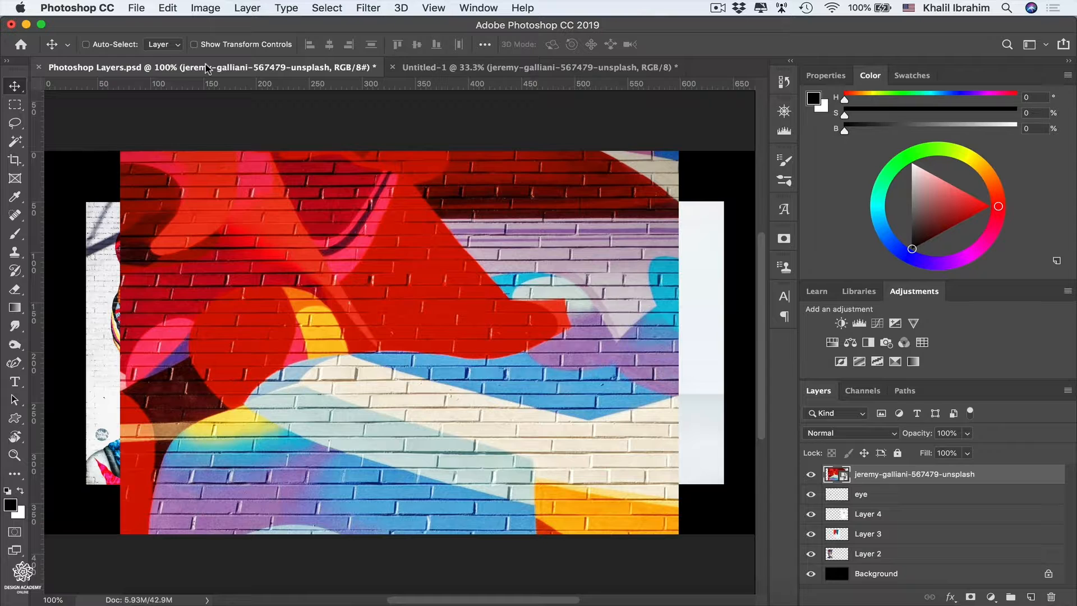
- Scale the pasted mural proportionally to slightly smaller than the existing pictures with Free Transform, and place it over the pencil picture
key(super+t)
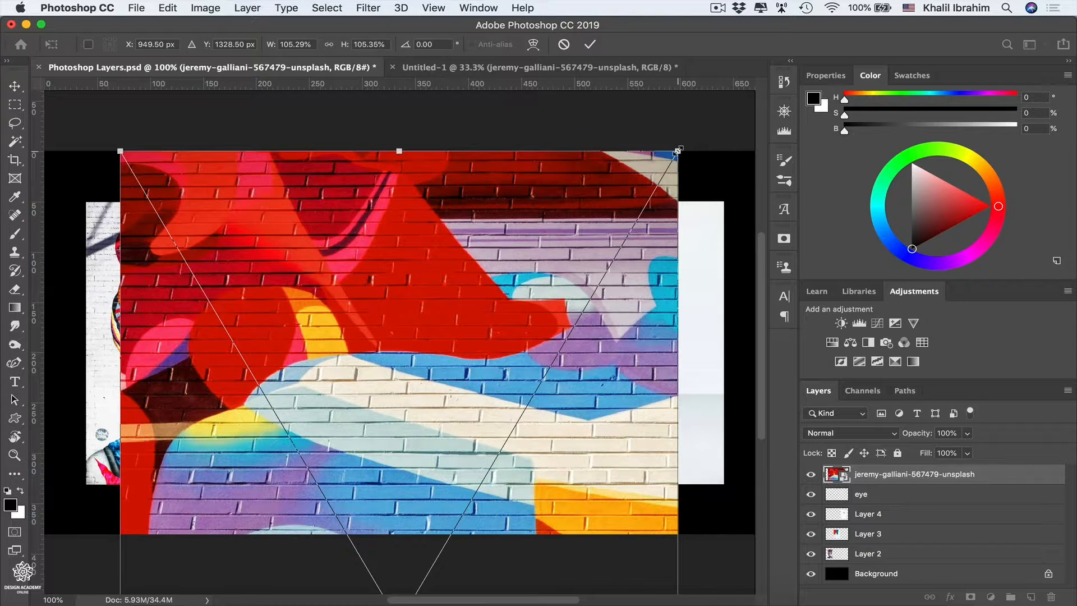
drag(678, 150, 442, 453)
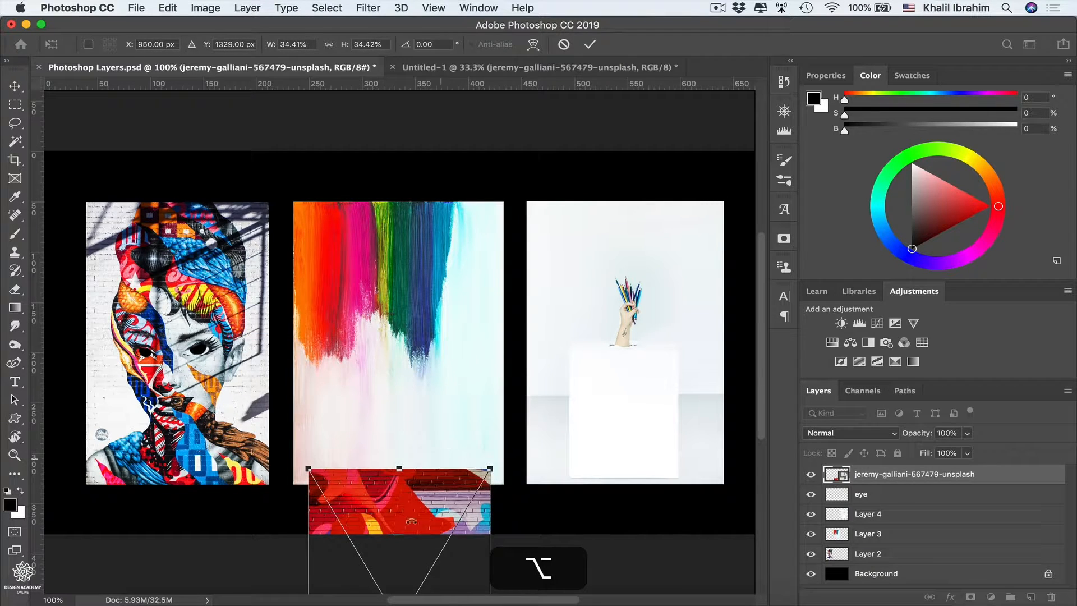
drag(410, 529, 412, 253)
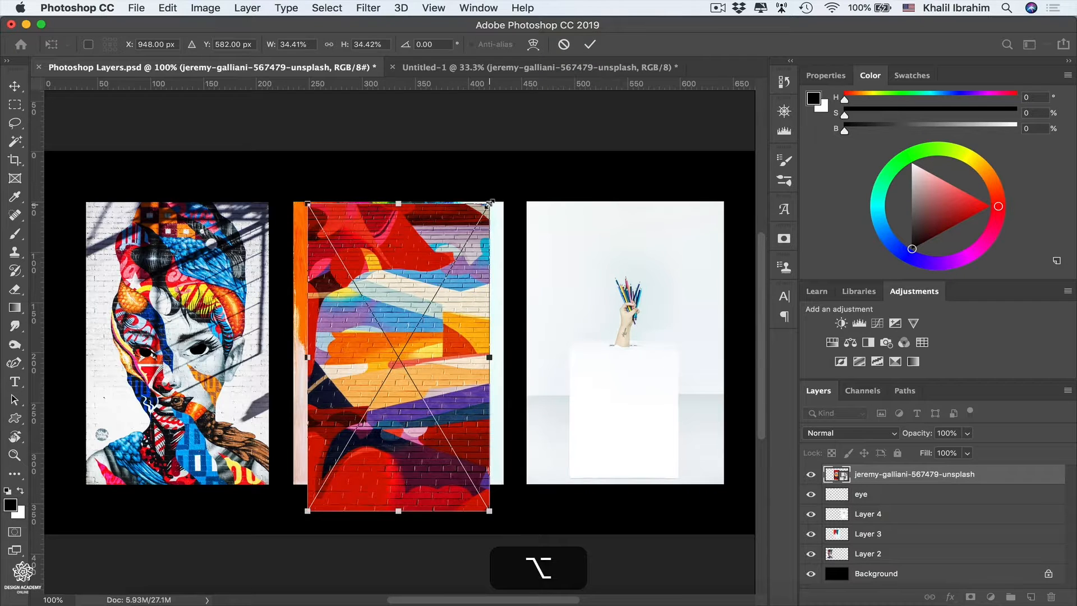
drag(490, 203, 470, 236)
drag(444, 288, 441, 291)
key(Return)
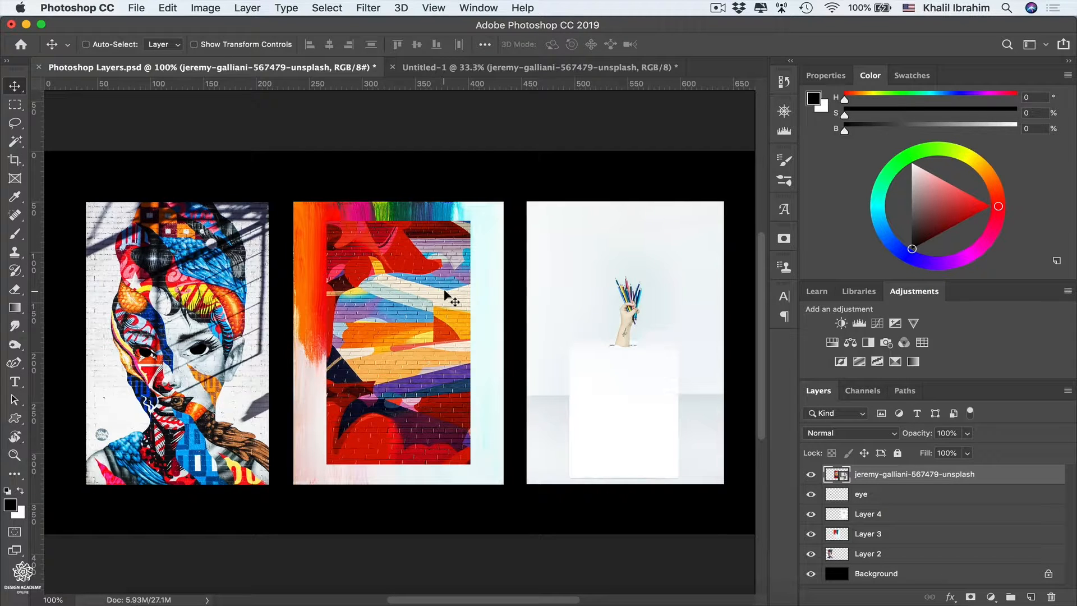
drag(445, 292, 686, 299)
scroll(364, 300, left, 5)
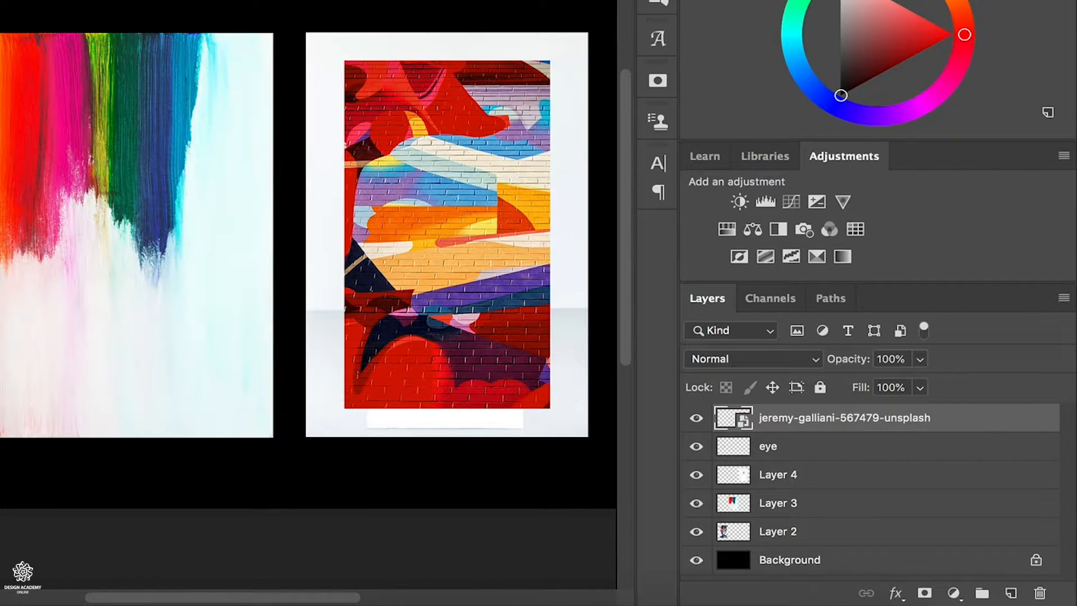
- Filter the layers by the name "eye", and switch the layer filtering off and on again
click(770, 330)
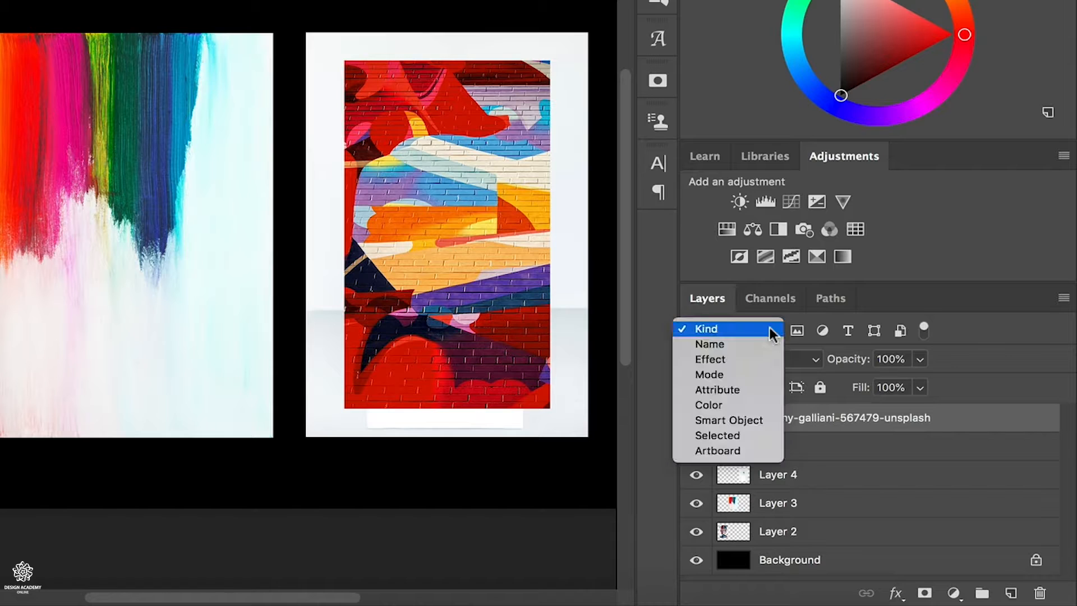
click(740, 341)
click(806, 325)
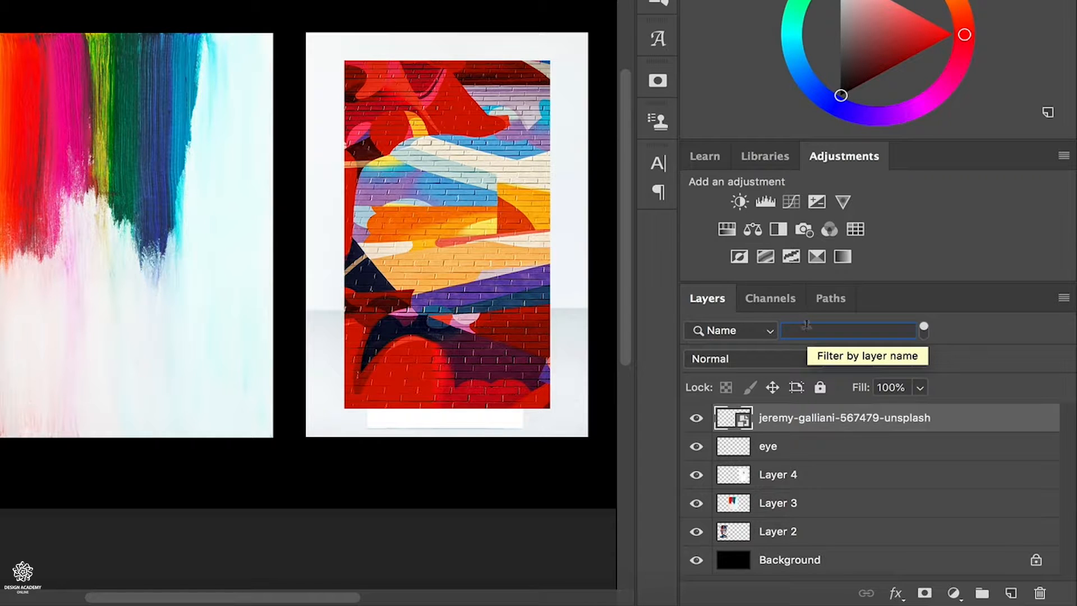
text(eye)
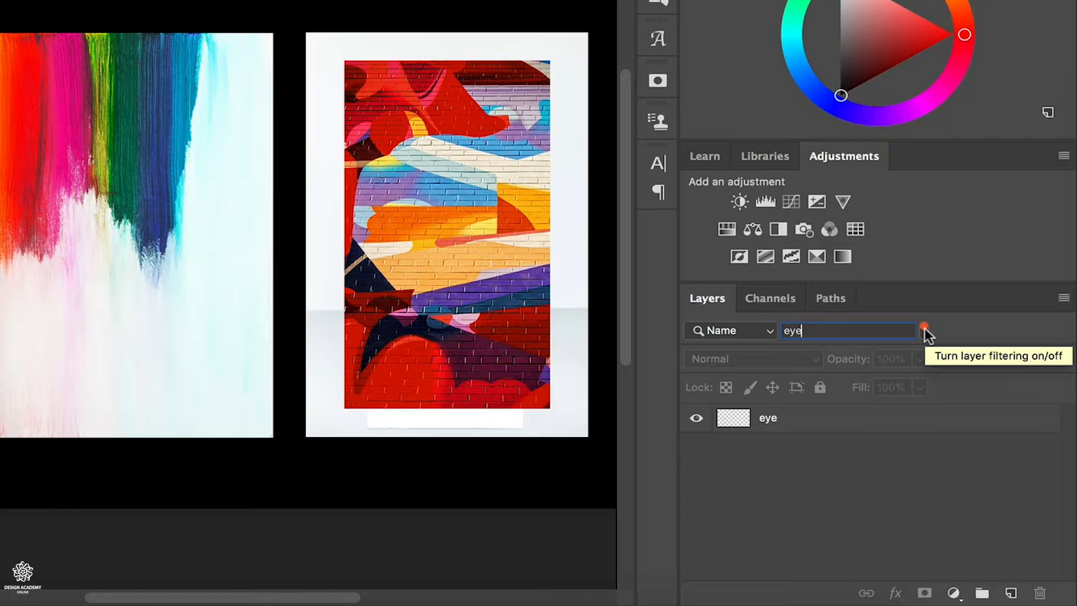
click(924, 328)
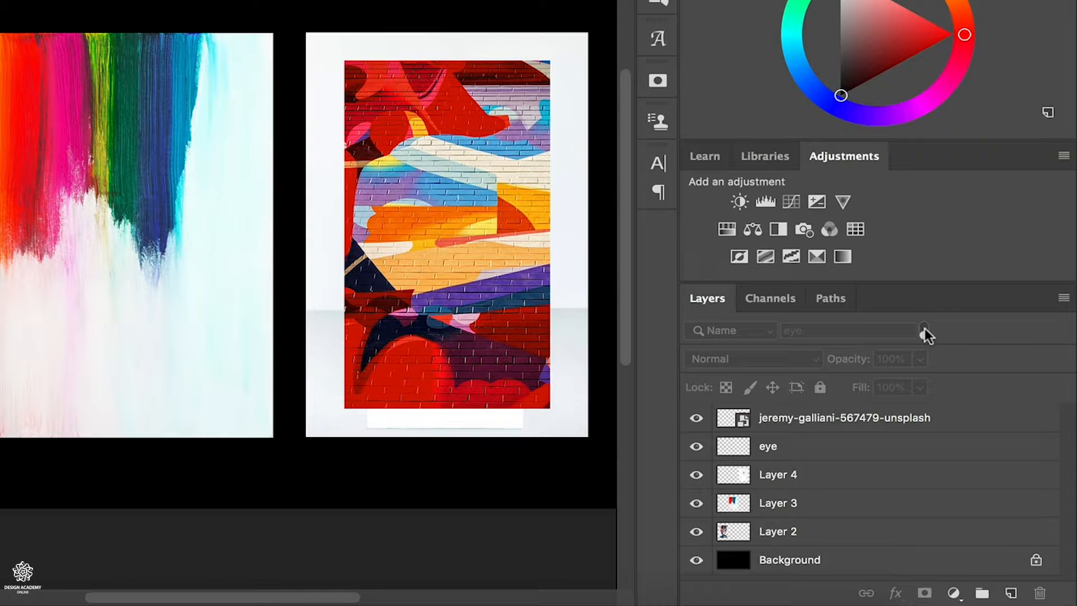
click(924, 329)
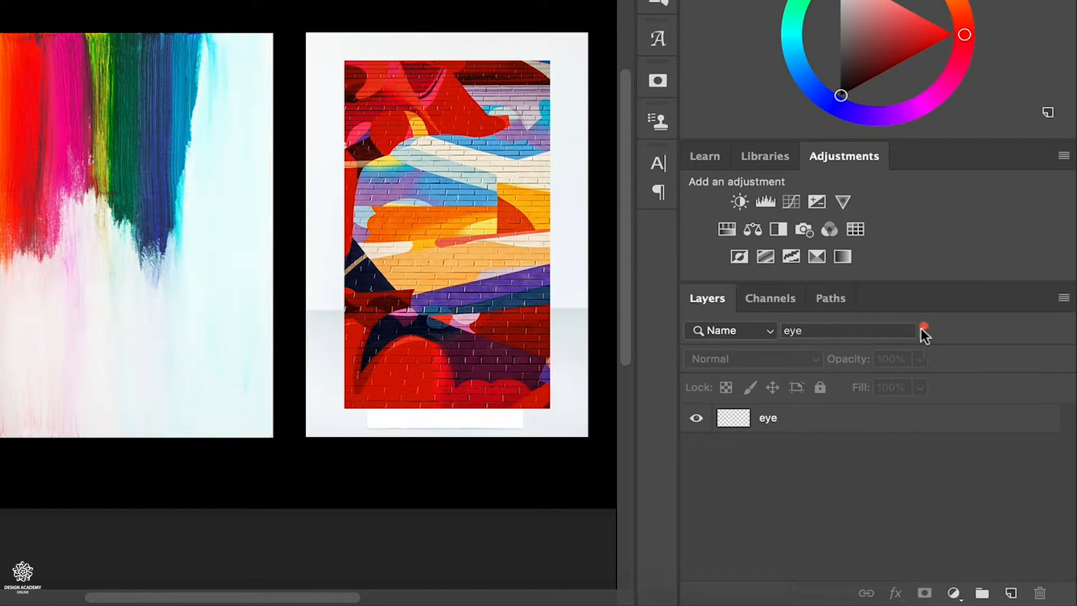
- Clear the layer name filter and add the text "Gallery" on the lower part of the middle paint-stroke picture
drag(803, 330, 758, 333)
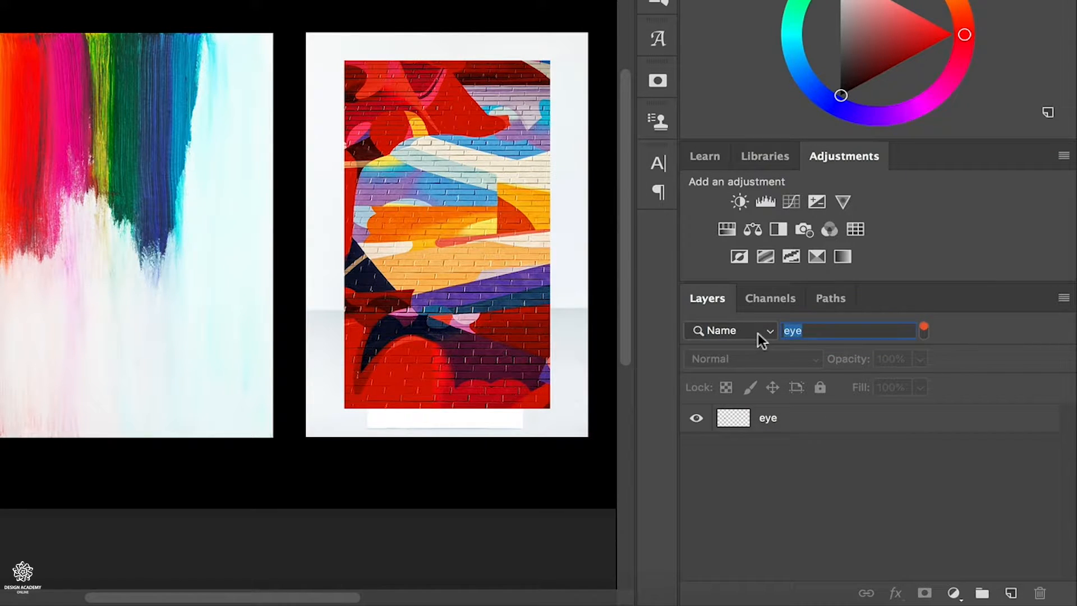
key(BackSpace)
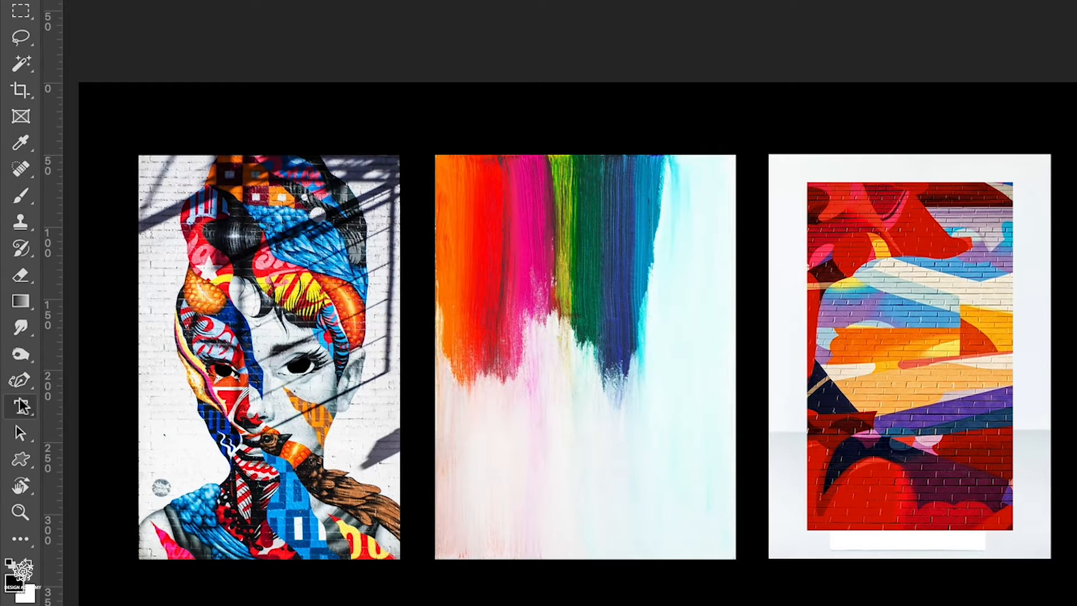
click(18, 400)
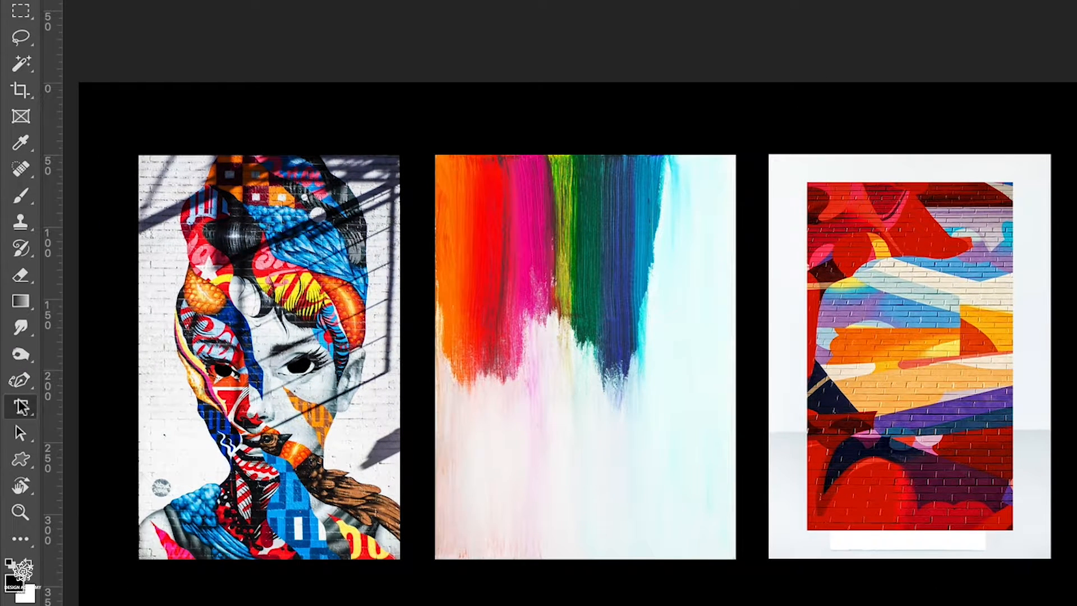
click(536, 484)
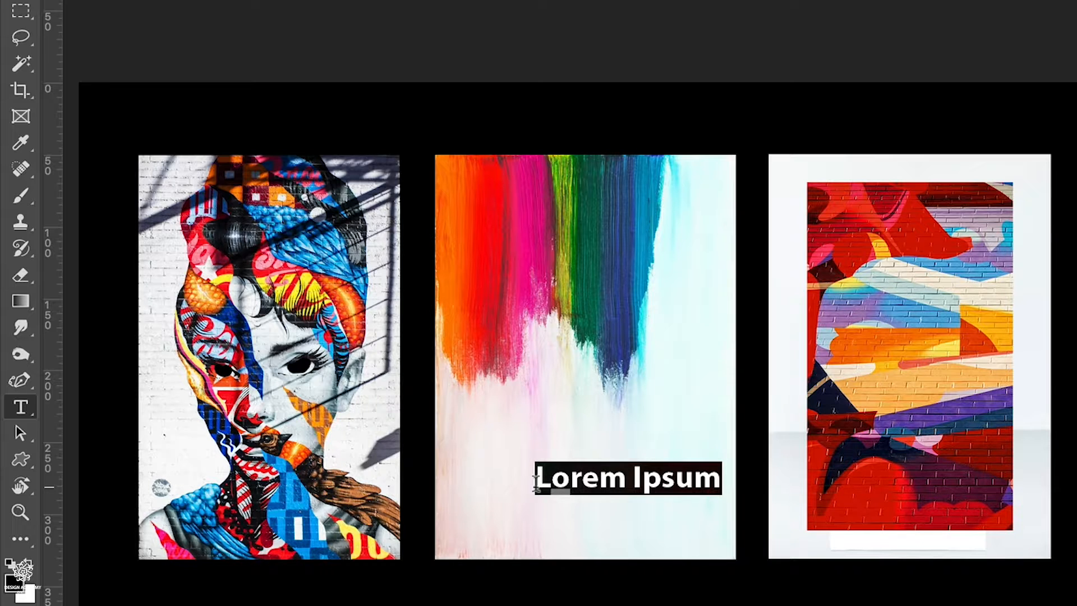
text(Gallery)
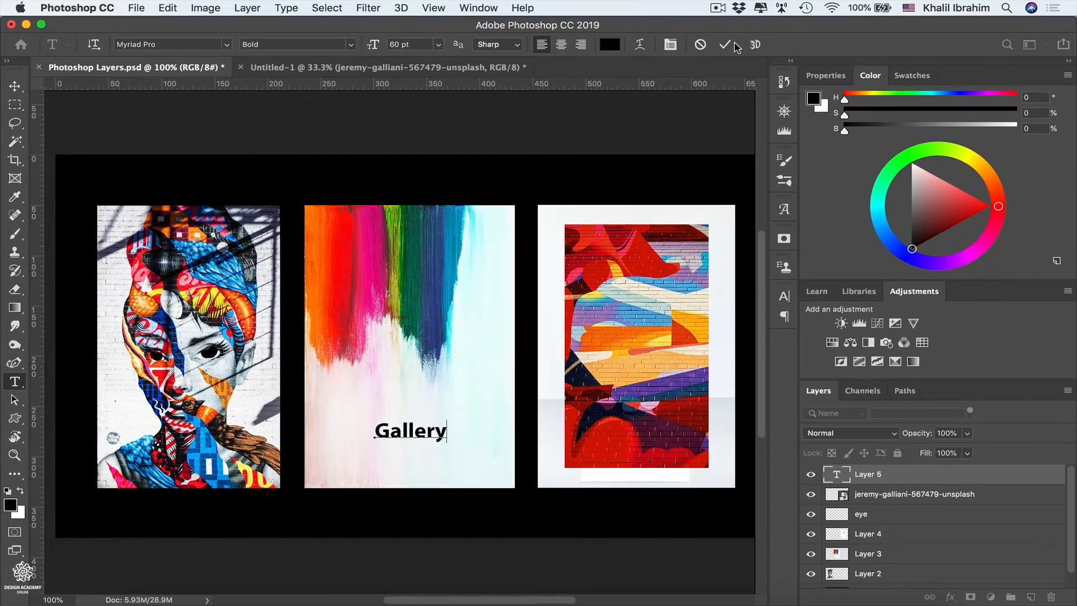
click(727, 44)
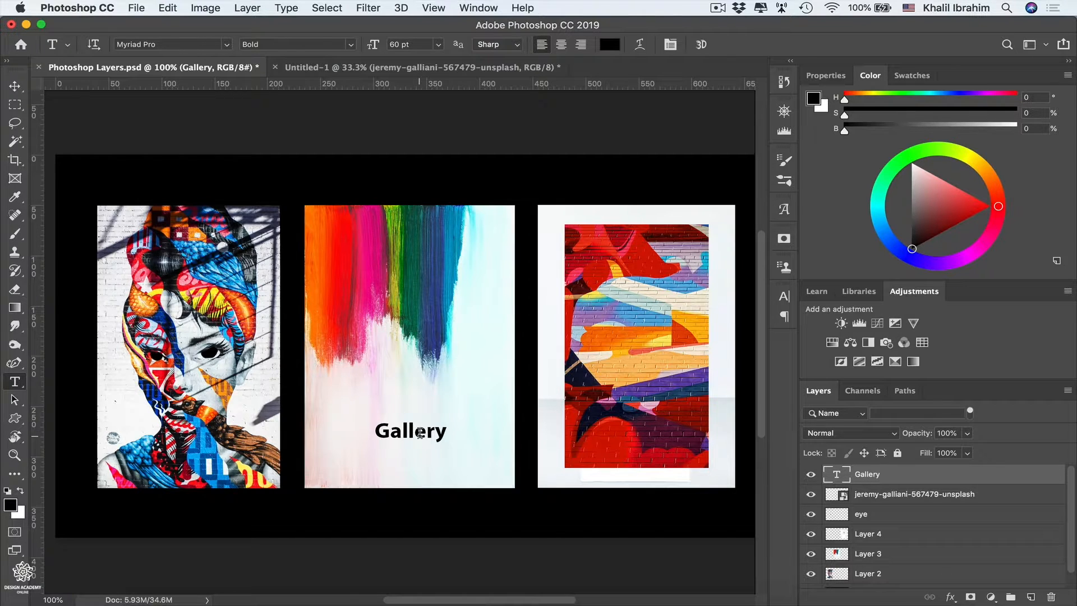
click(15, 86)
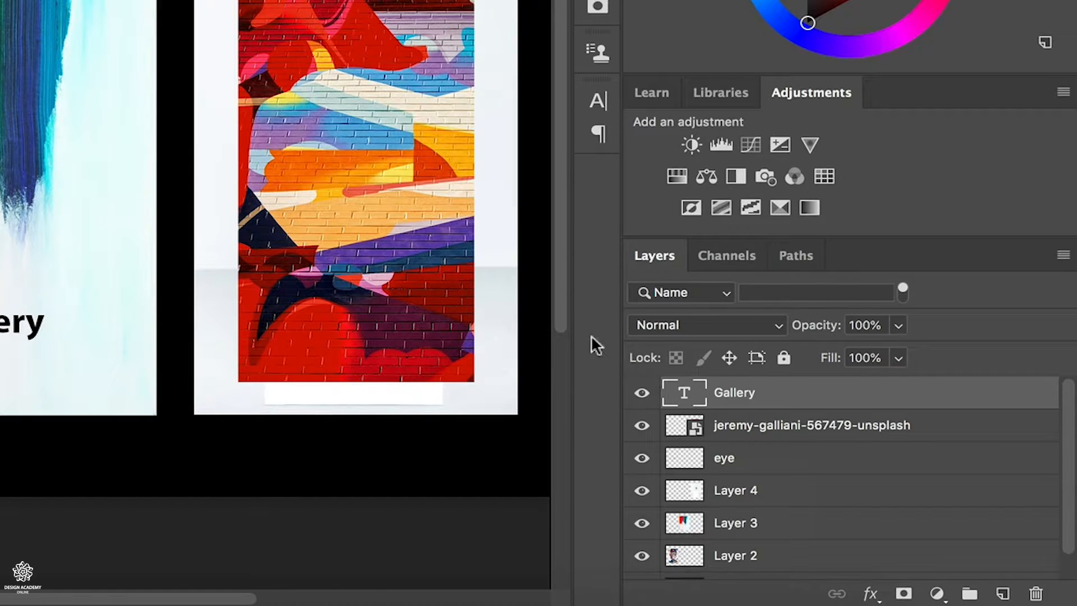
- Filter the layers by kind, showing type layers, pixel layers and smart objects in turn, and switch the filters off
click(719, 290)
click(720, 275)
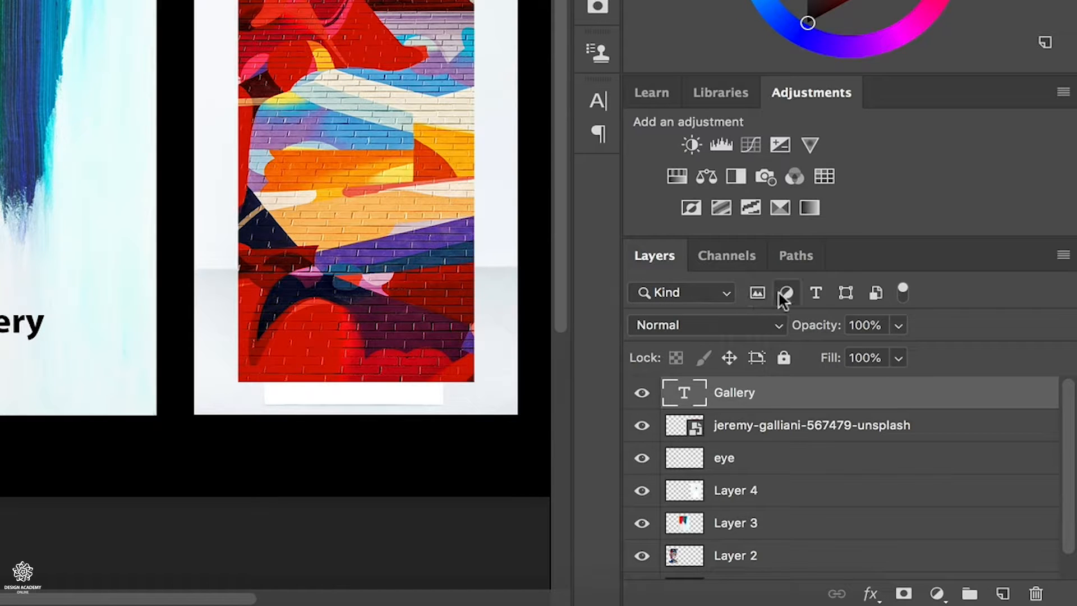
click(817, 293)
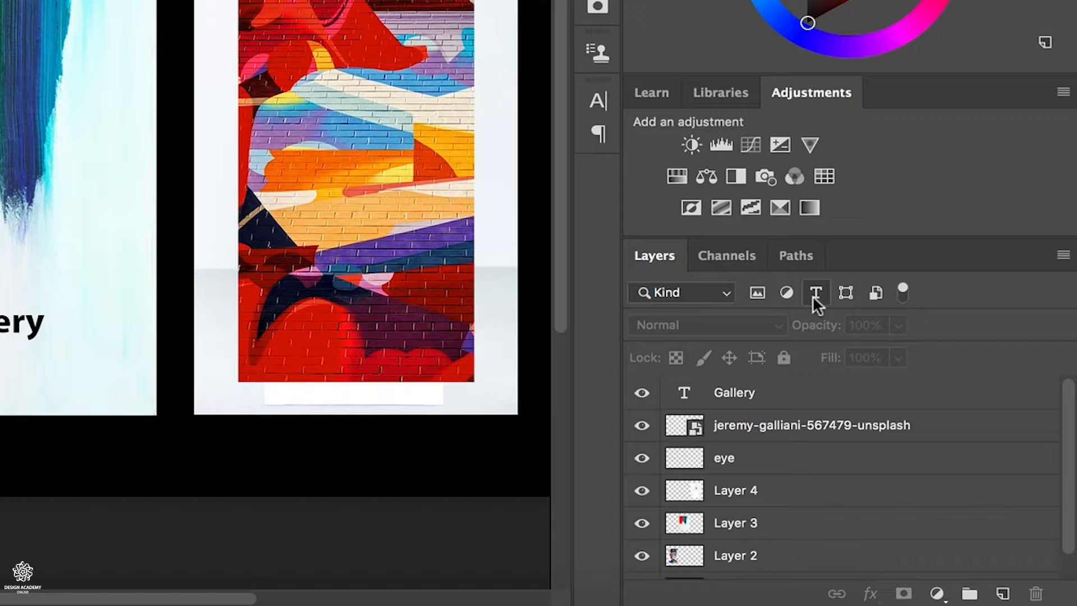
click(809, 294)
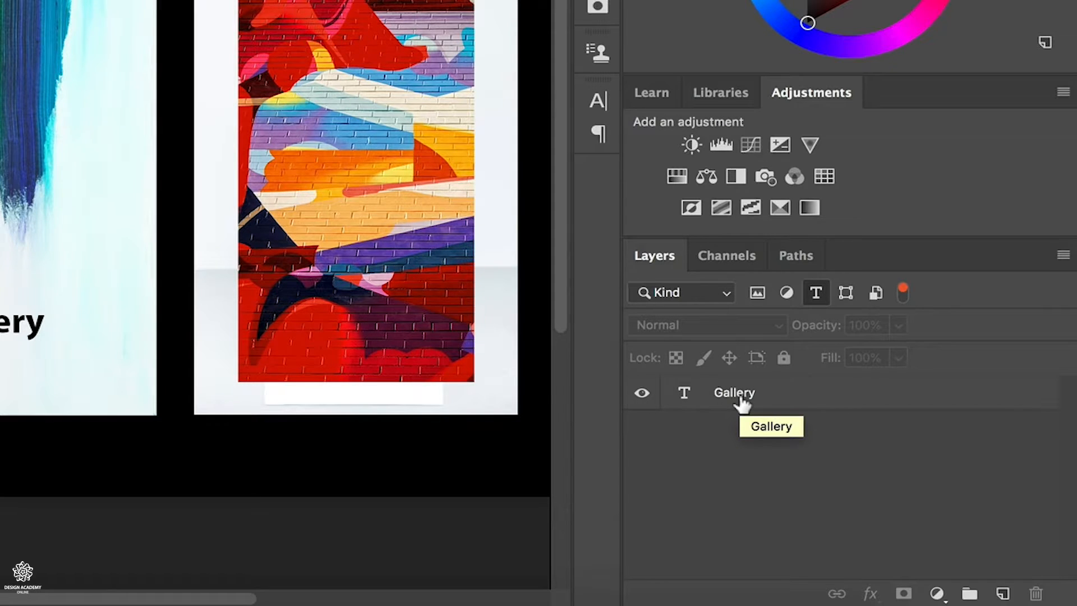
click(757, 292)
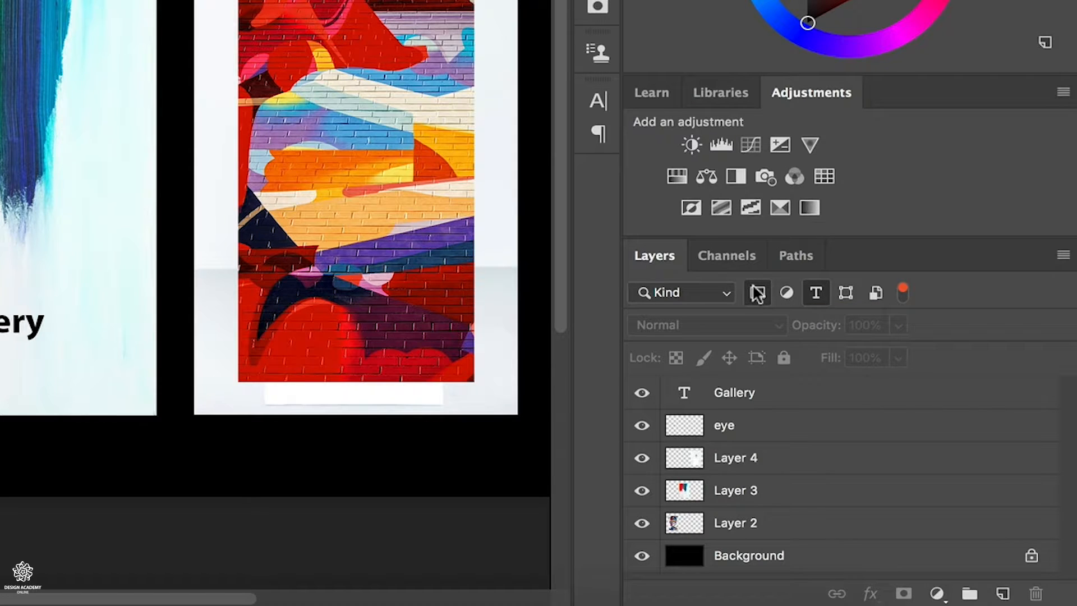
click(816, 293)
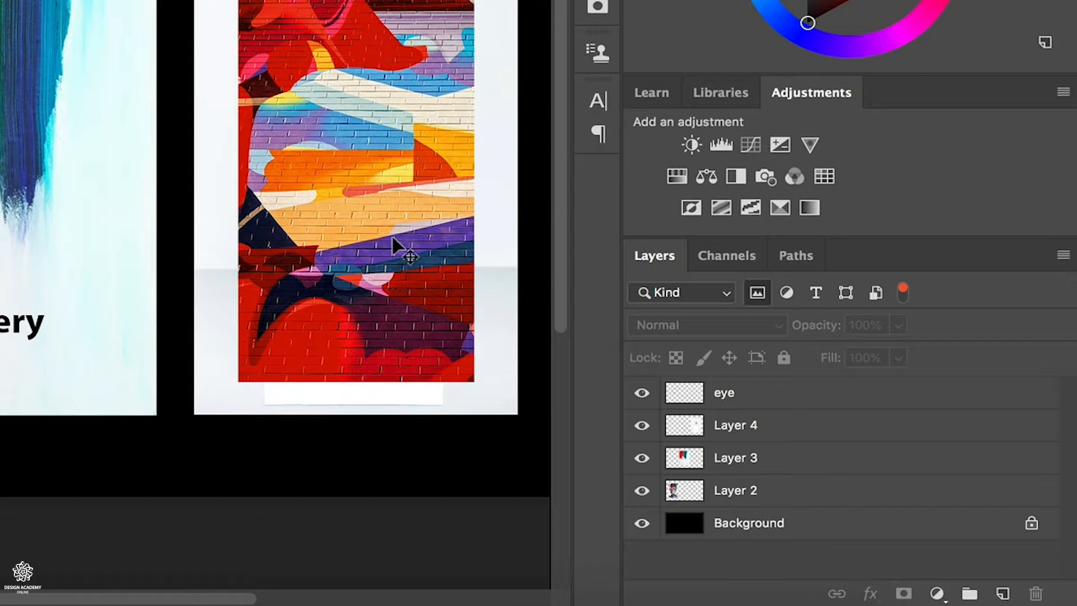
click(877, 294)
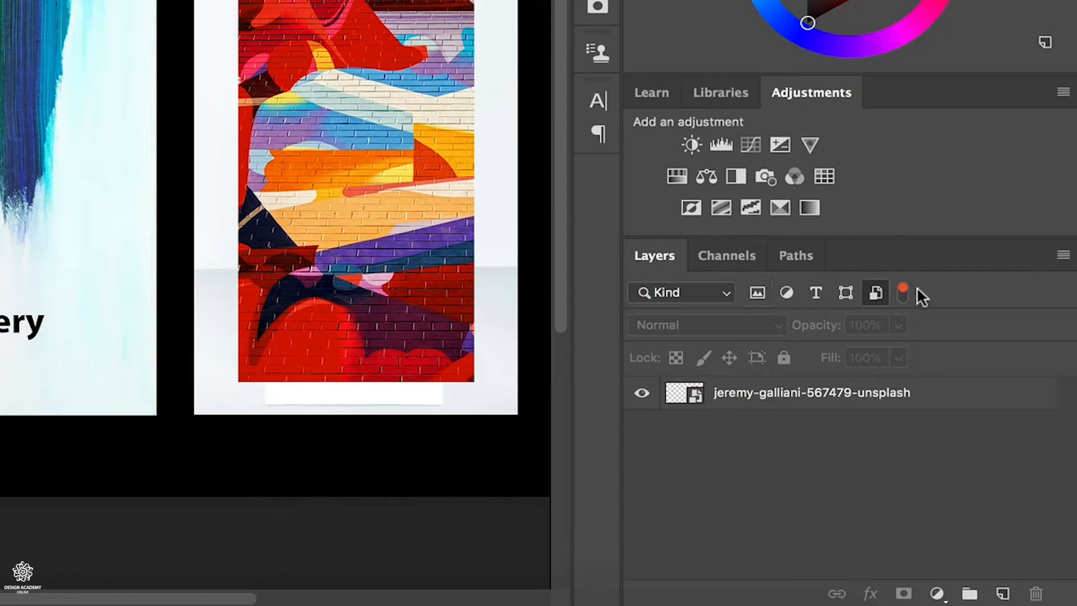
click(875, 294)
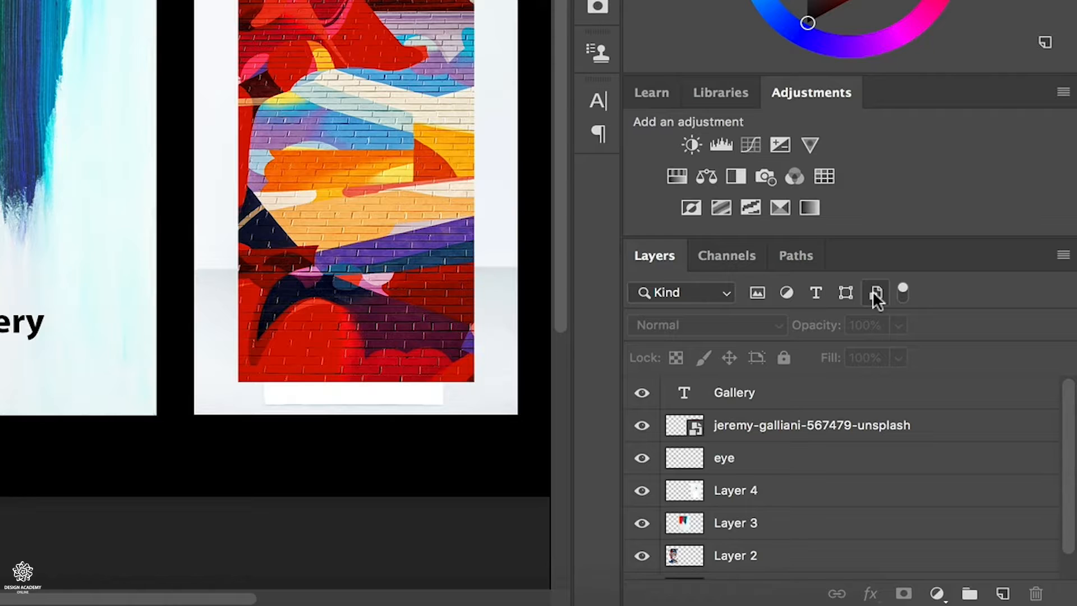
click(688, 464)
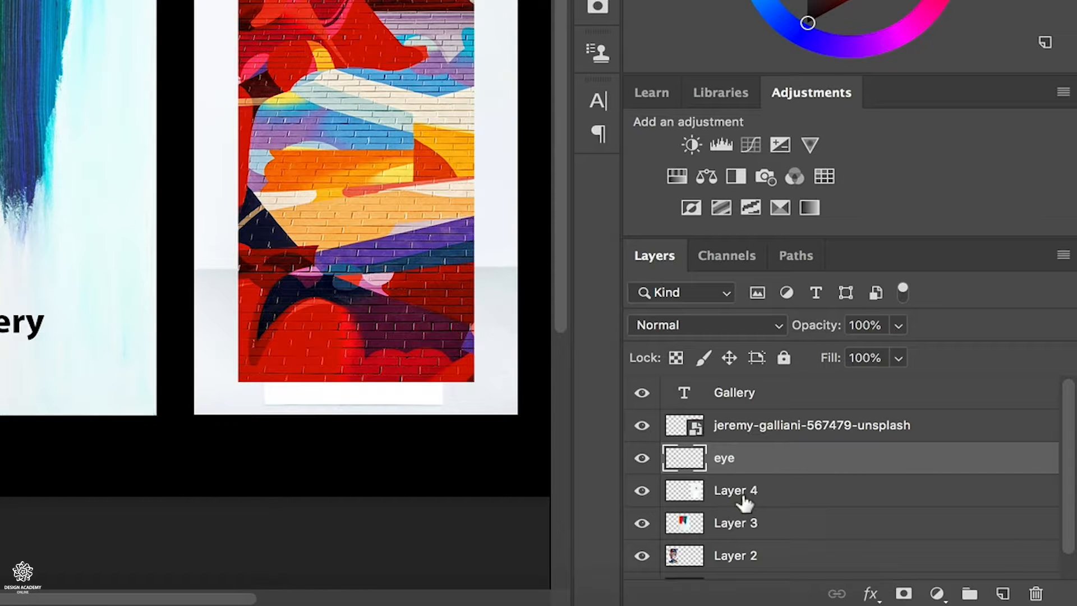
key(super)
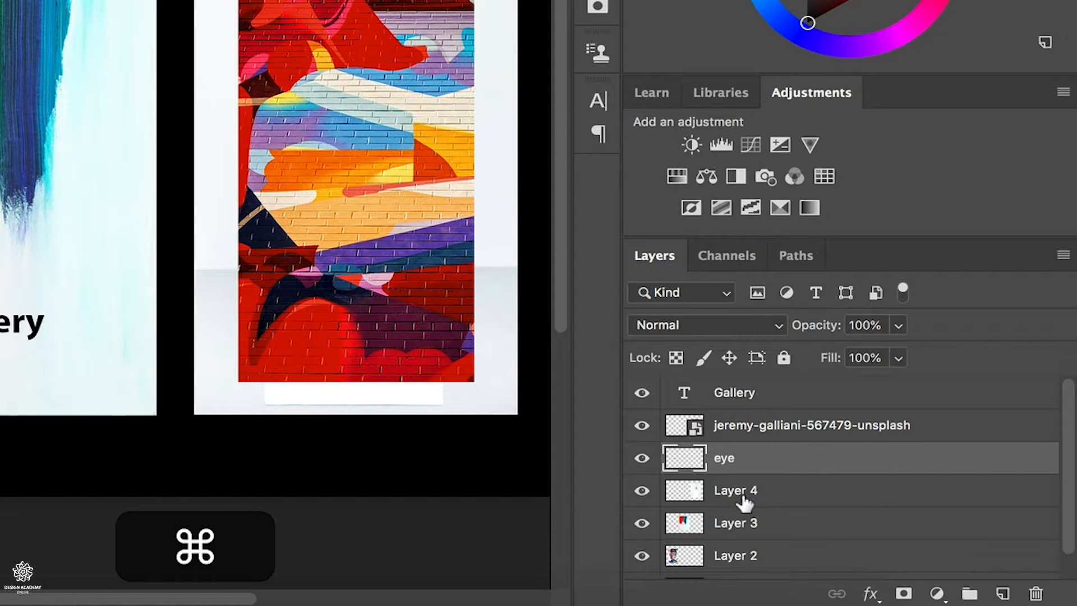
super+click(744, 502)
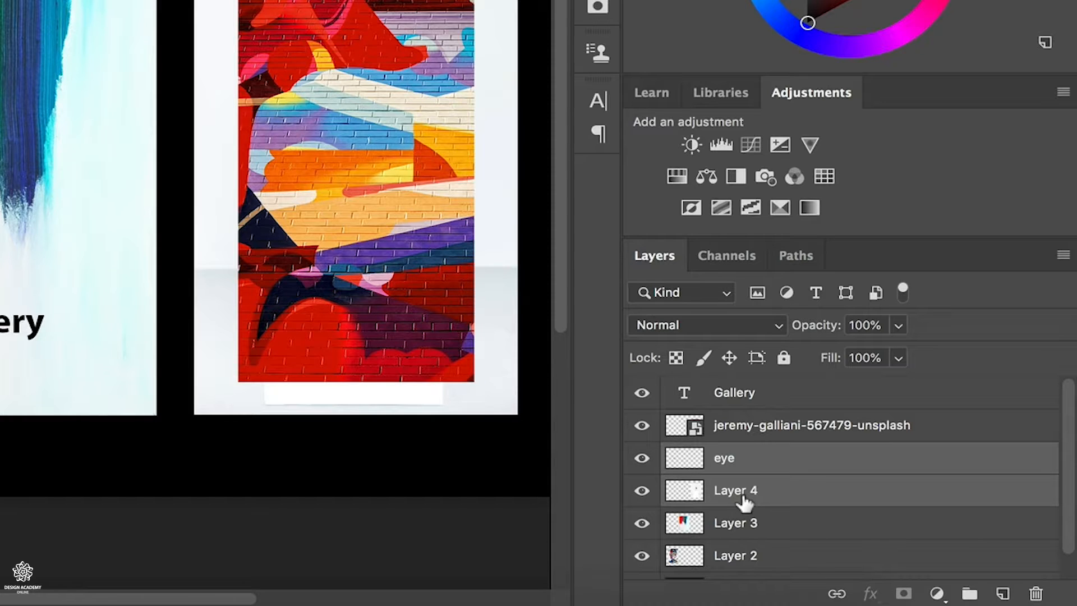
click(1064, 257)
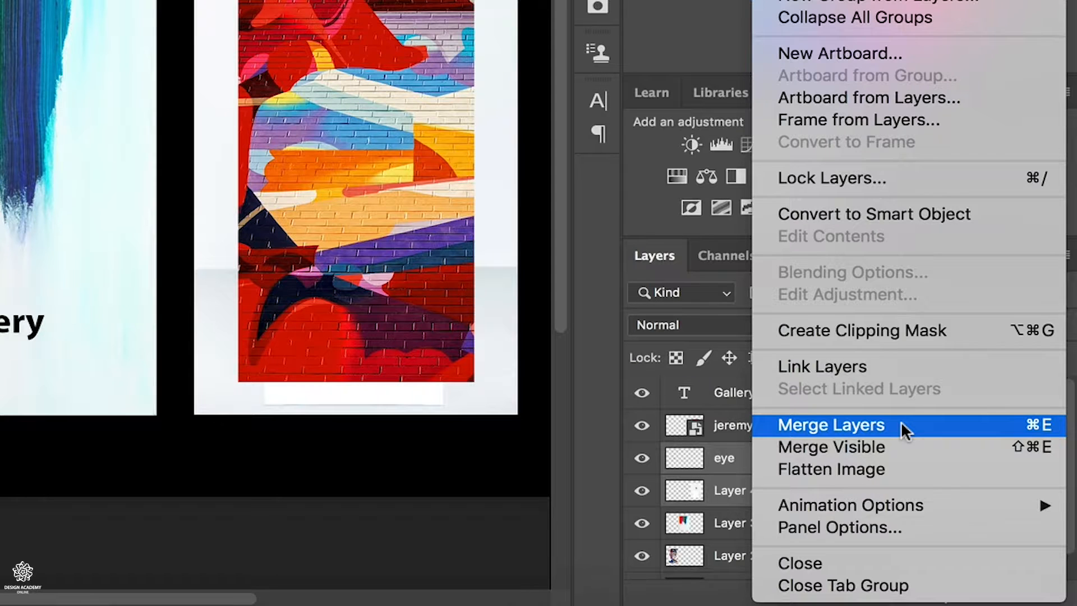
- Merge the eye layer with Layer 2, and toggle the merged layer's visibility off and on
click(726, 460)
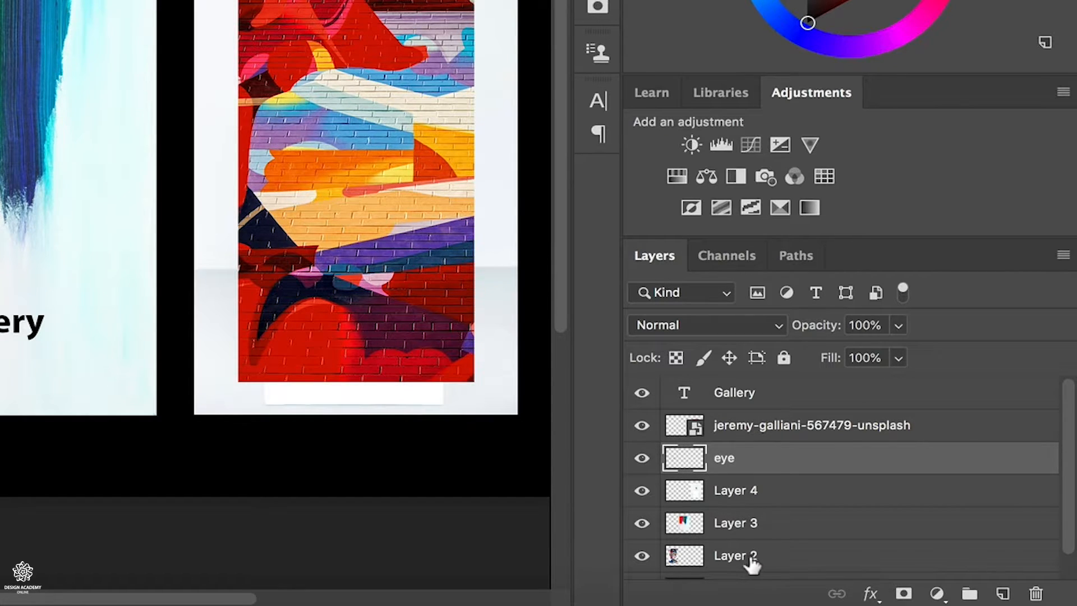
key(super)
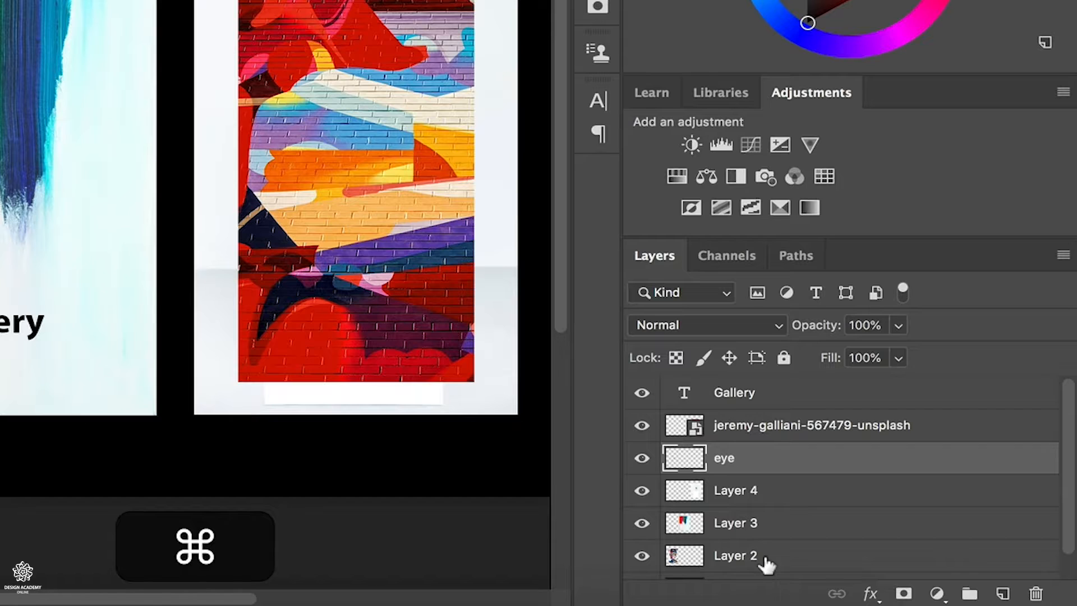
super+click(763, 555)
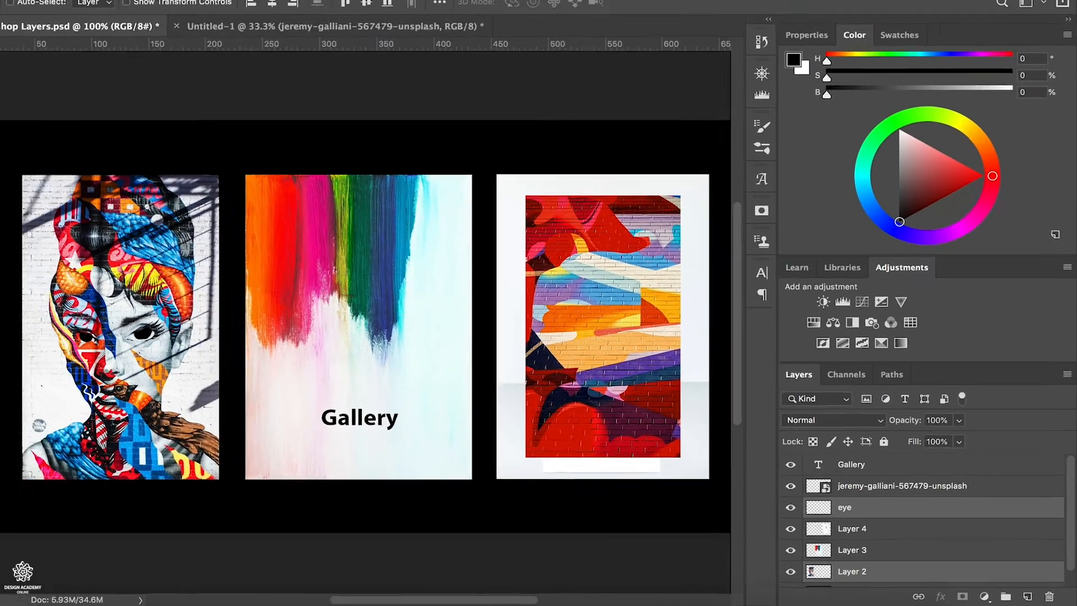
click(247, 8)
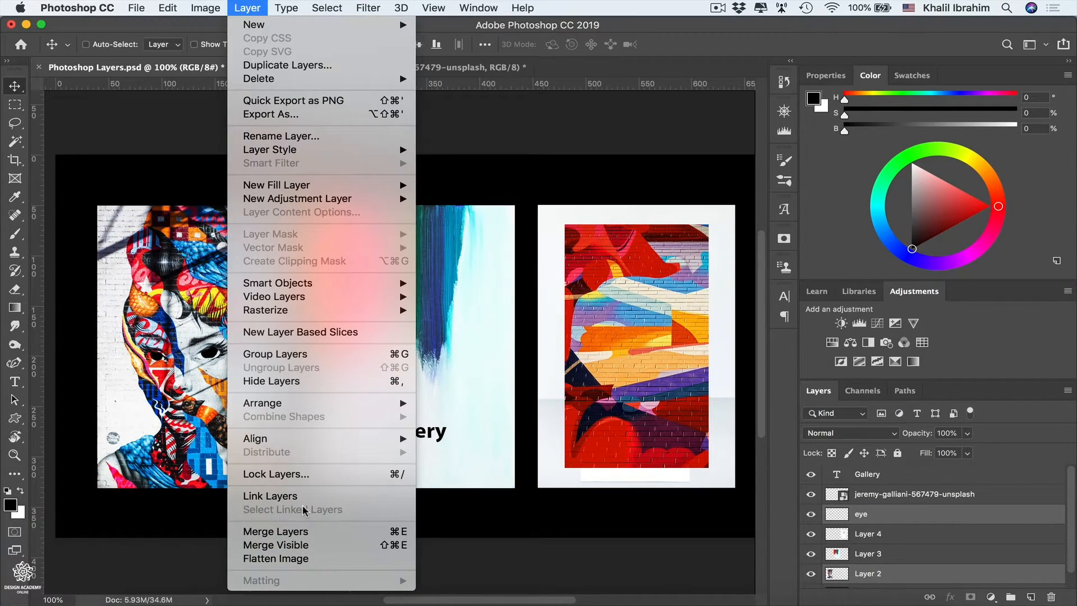
click(286, 531)
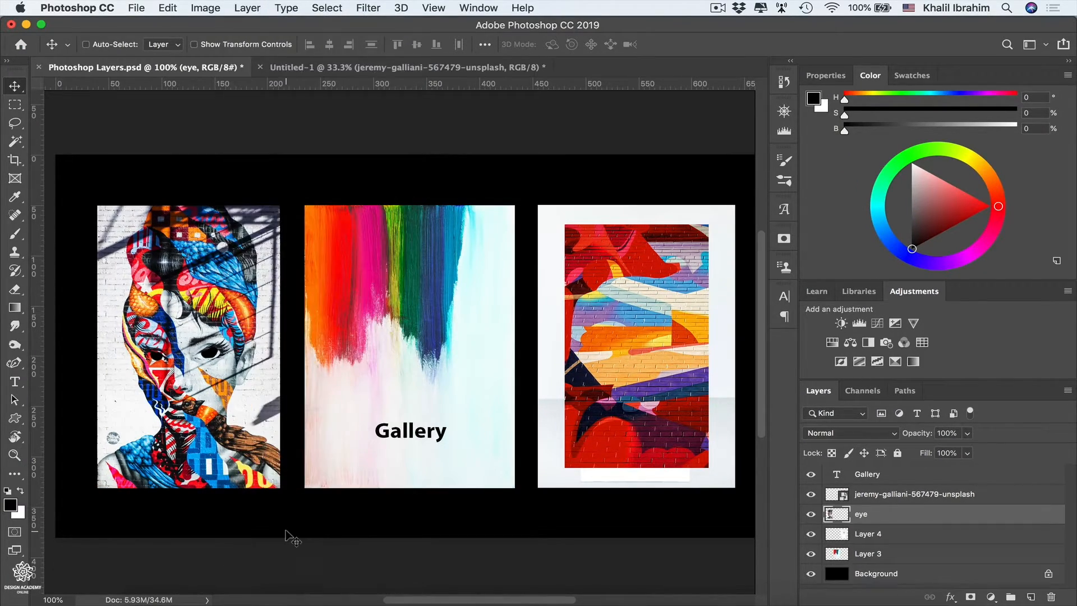
click(811, 514)
click(812, 515)
- Flatten the image, and return the document to its New Type Layer history state
click(233, 6)
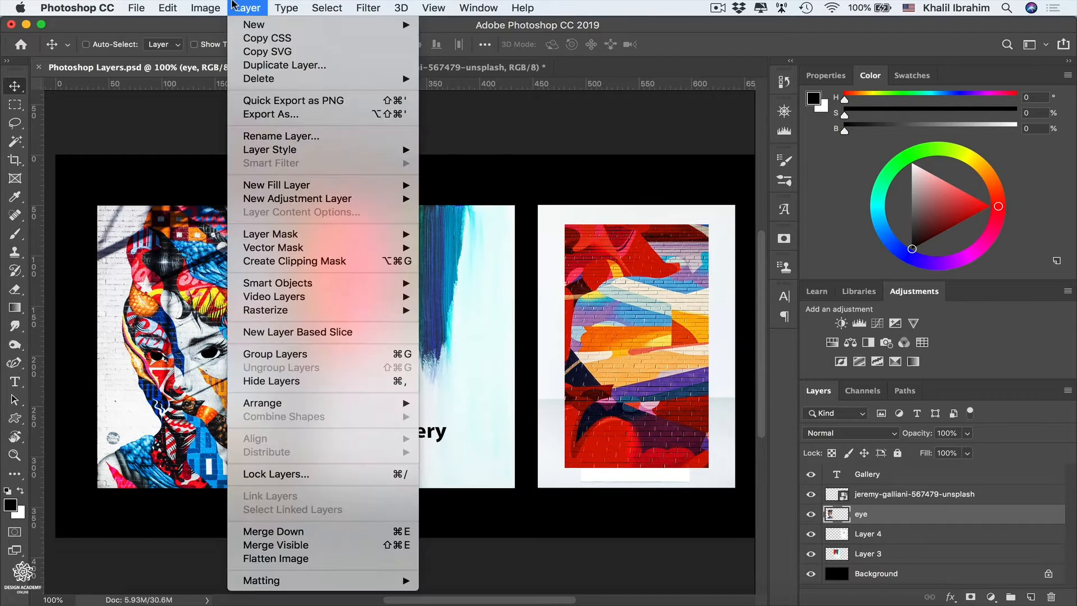
click(261, 560)
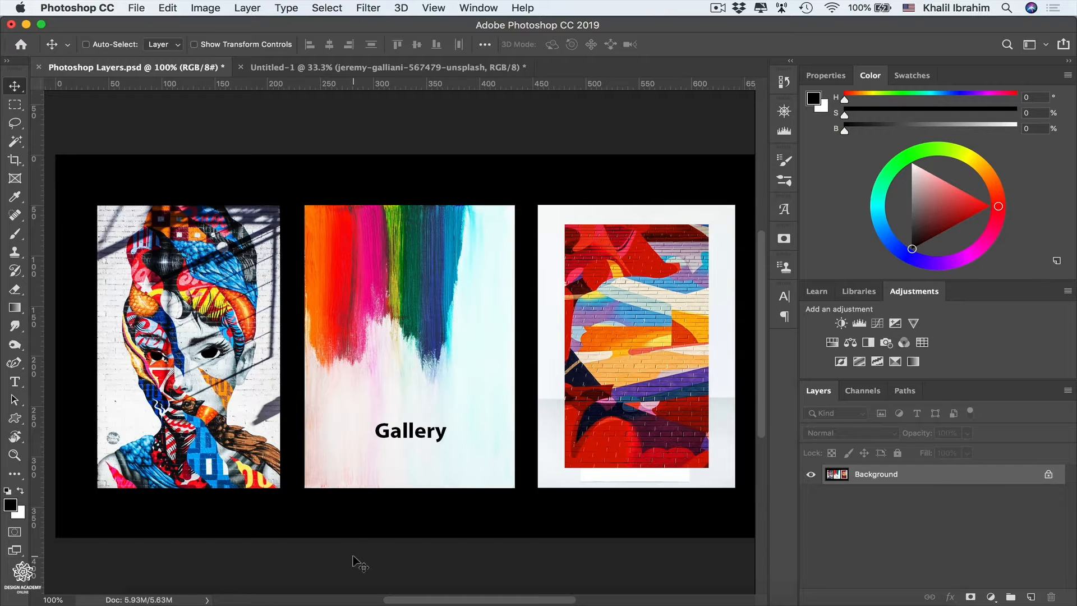
click(784, 82)
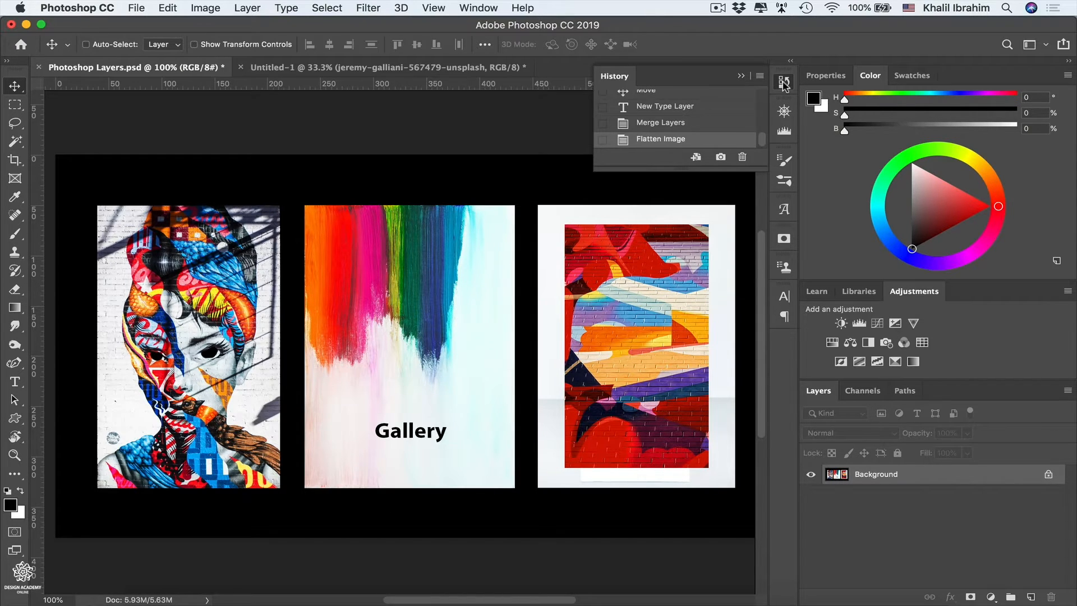
click(673, 111)
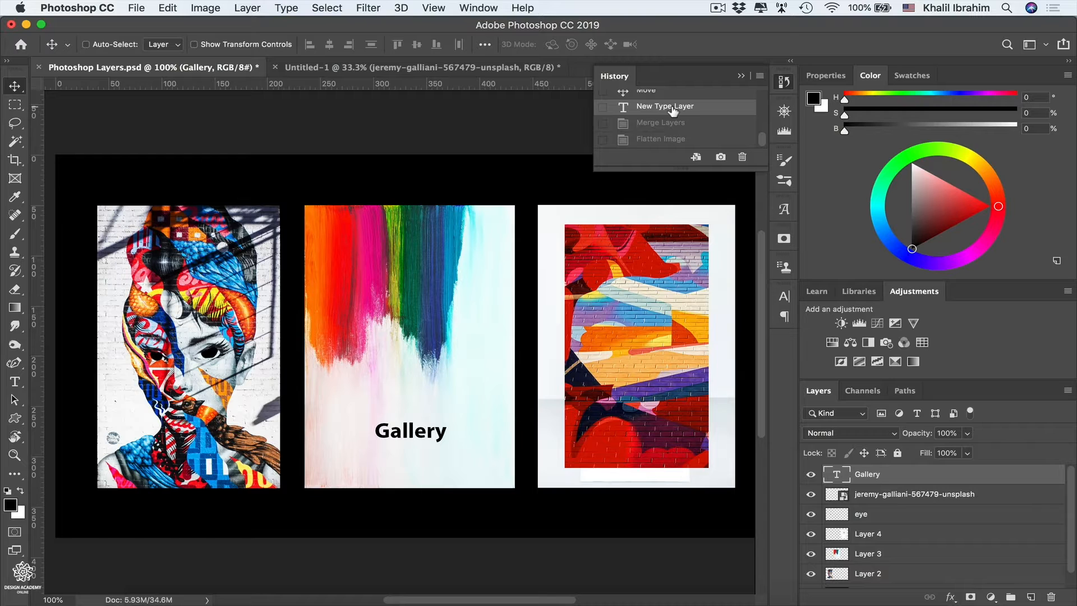
- Examine the file formats offered by Save As without saving the document, and collapse the document history
click(136, 12)
click(161, 154)
click(703, 449)
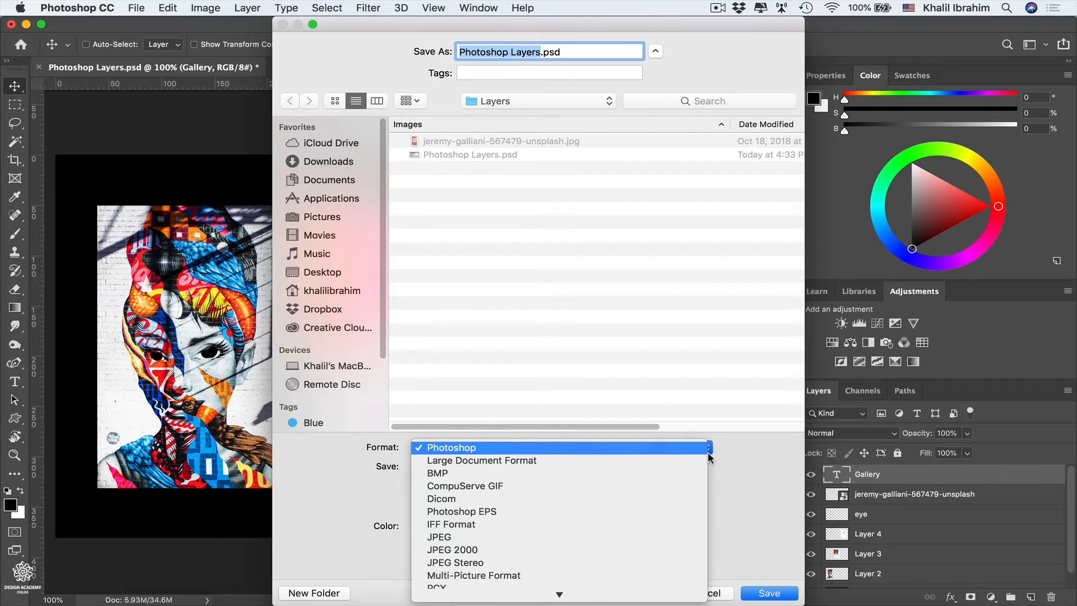
scroll(585, 535, down, 5)
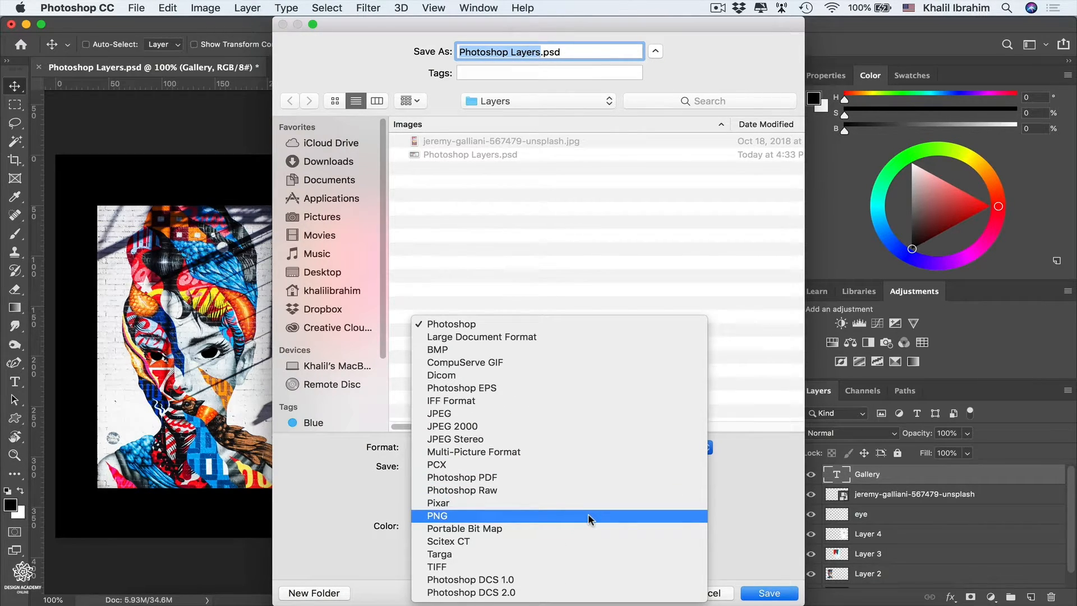
click(731, 498)
click(694, 598)
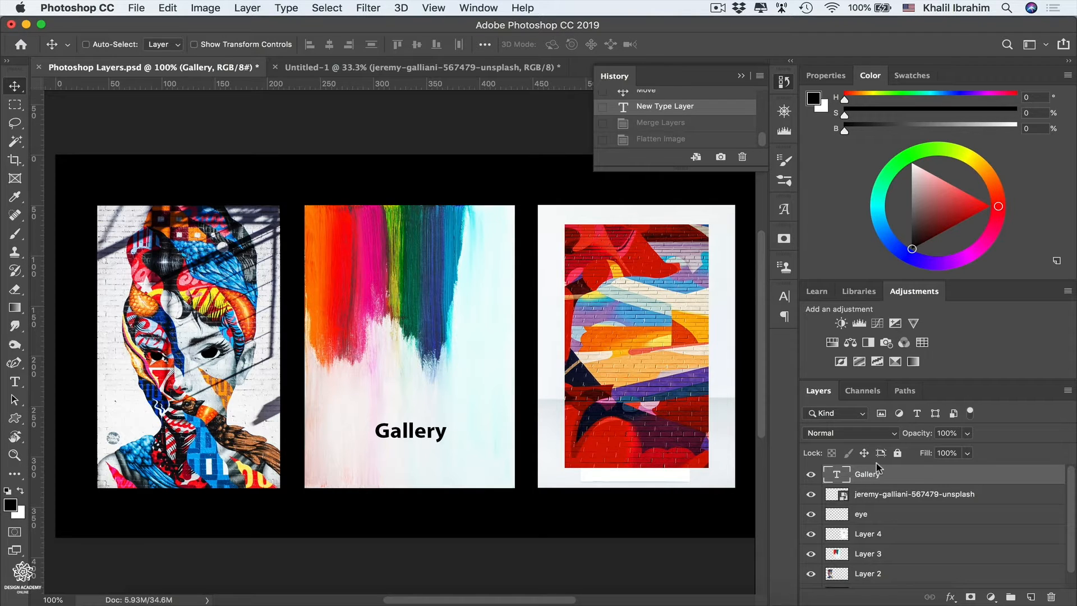
click(741, 76)
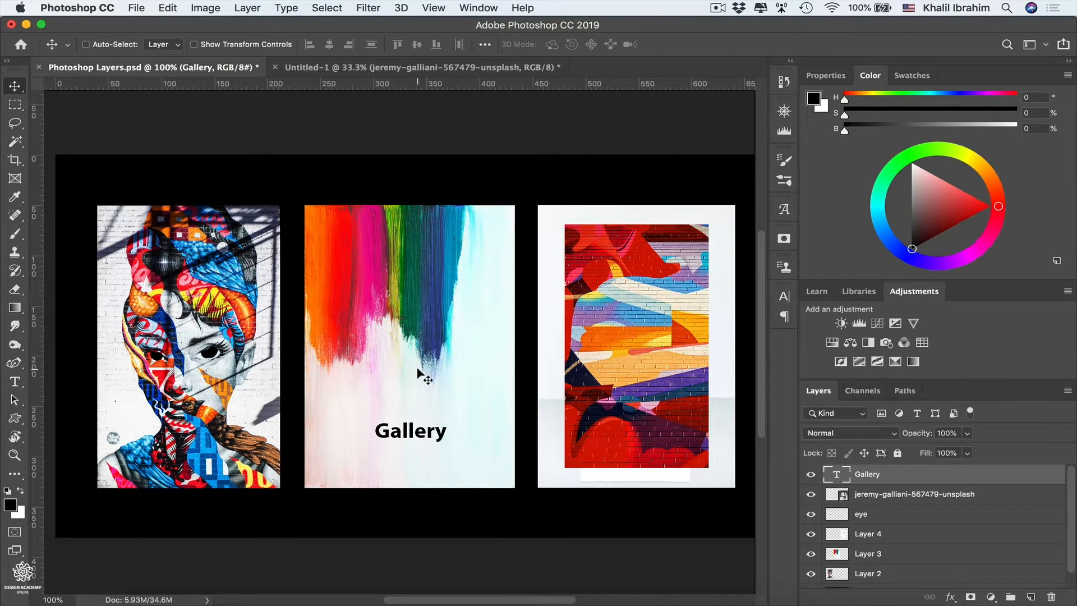
- Lock the position of Layer 3, the middle paint-stroke picture, and try to move it on the canvas
key(super)
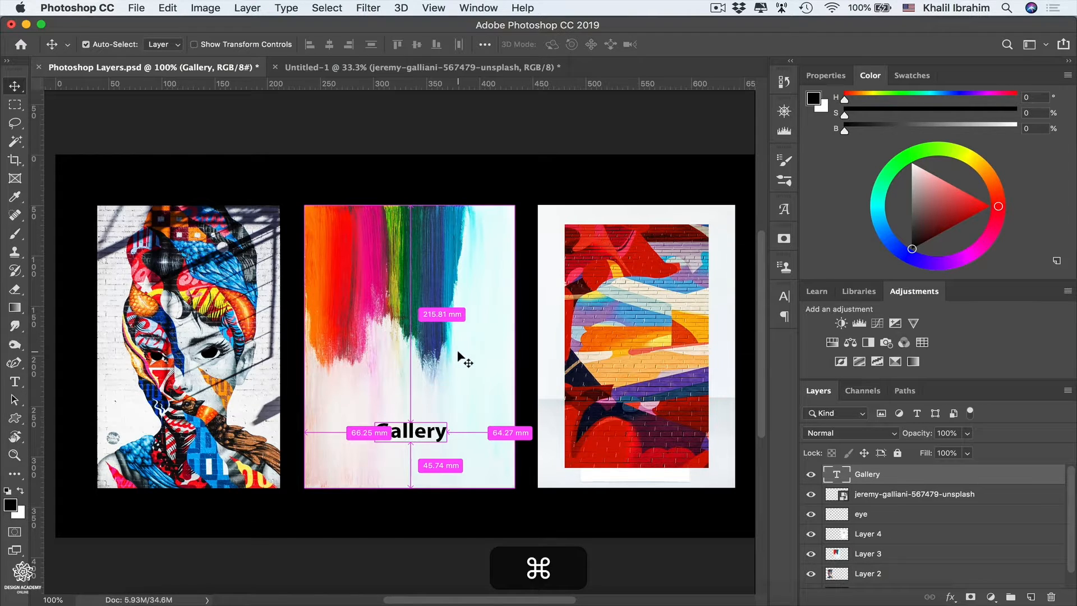
super+click(459, 355)
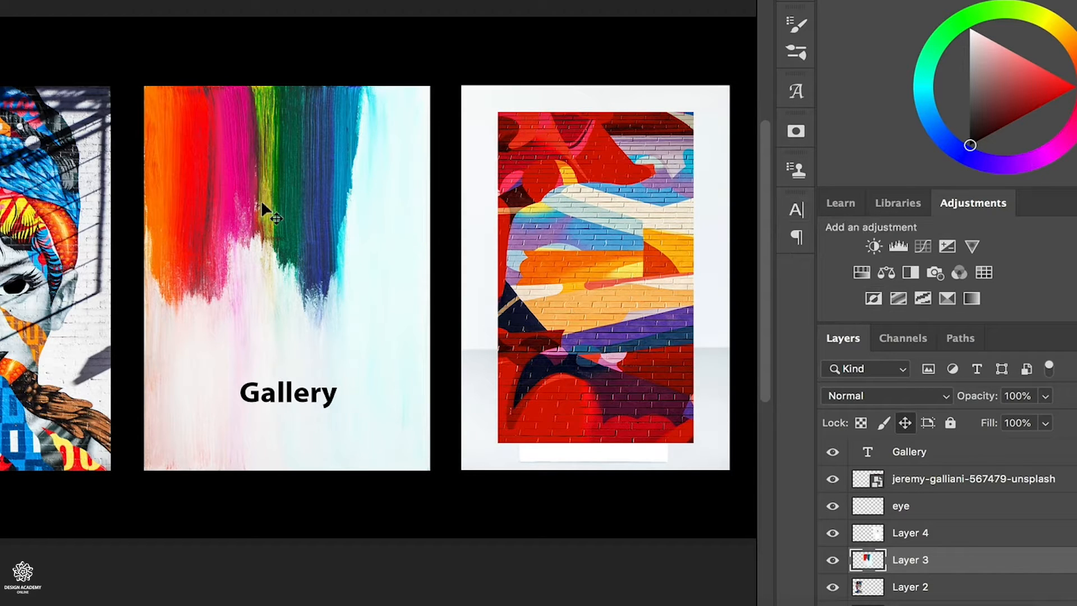
drag(277, 207, 332, 190)
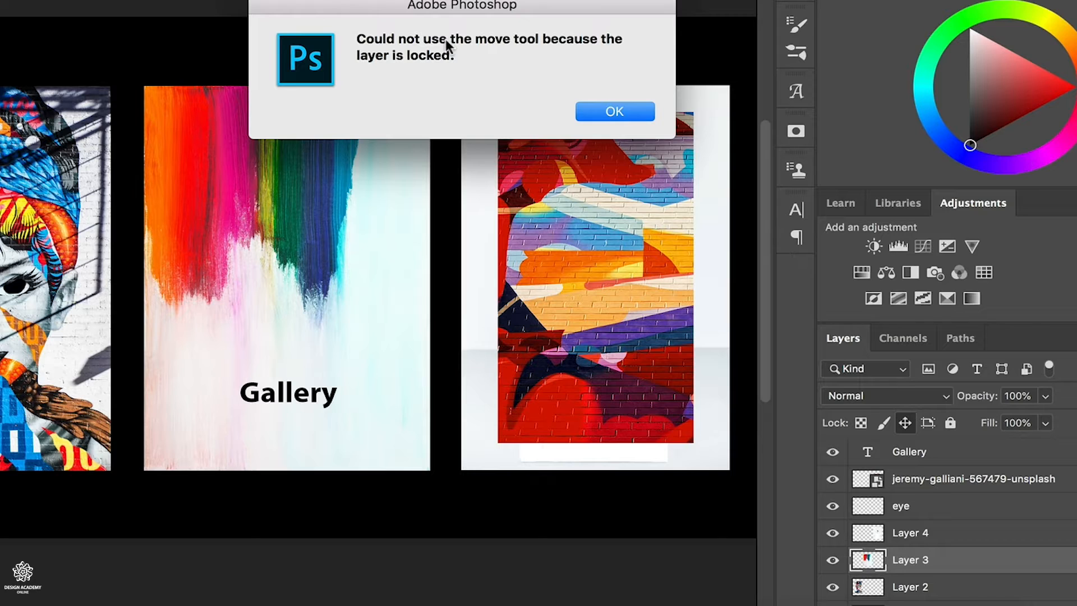
click(595, 110)
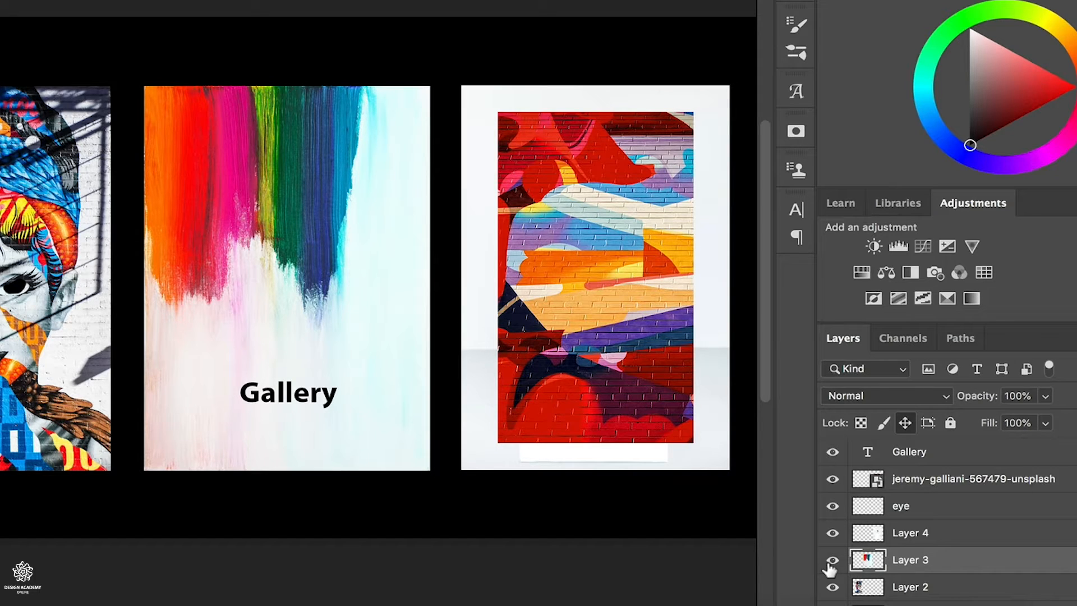
- Show only Layer 3 and brush a black zigzag stroke across the paint picture's left edge onto the transparent area
key(alt)
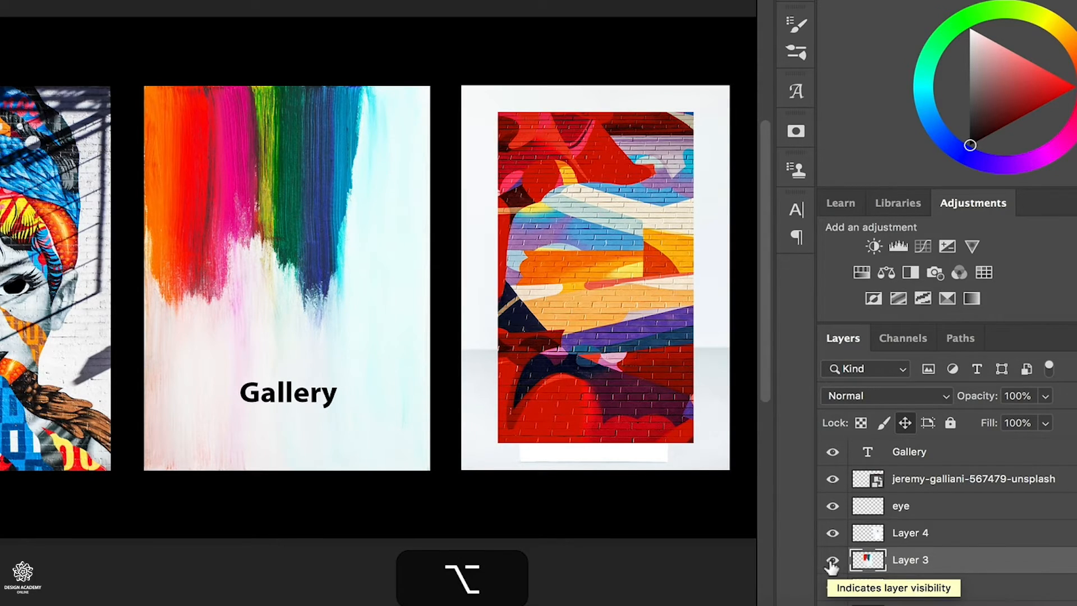
alt+click(833, 560)
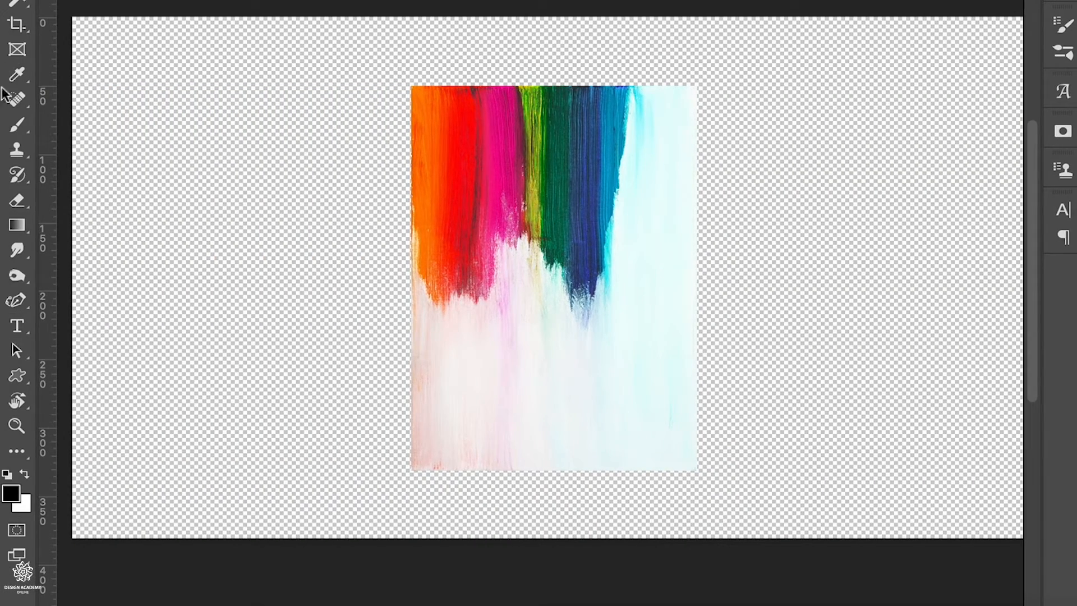
click(13, 121)
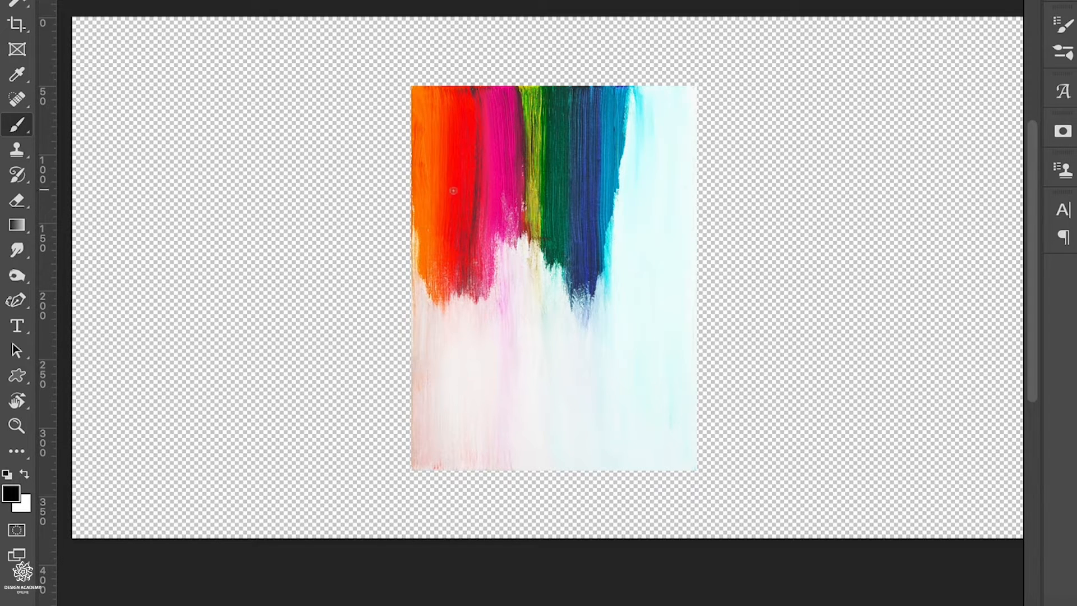
mouse_move(429, 200)
mouse_down()
mouse_move(361, 279)
mouse_move(455, 280)
mouse_move(351, 404)
mouse_up()
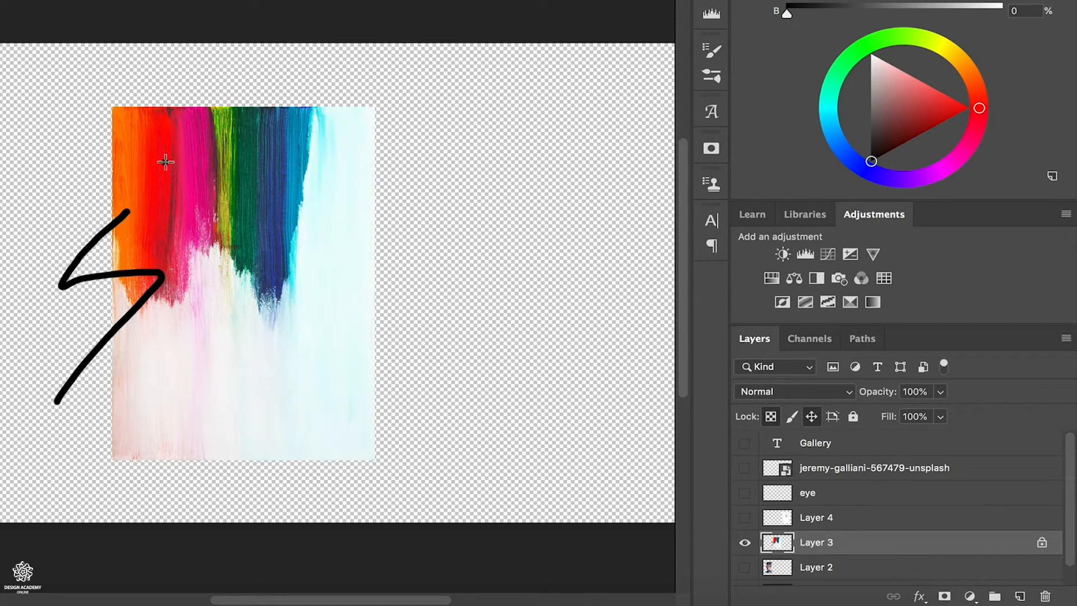
- Lock Layer 3's transparent pixels and brush black over the upper-left corner of the paint picture, crossing its edges
mouse_move(166, 161)
mouse_down()
mouse_move(103, 209)
mouse_move(139, 170)
mouse_move(118, 191)
mouse_up()
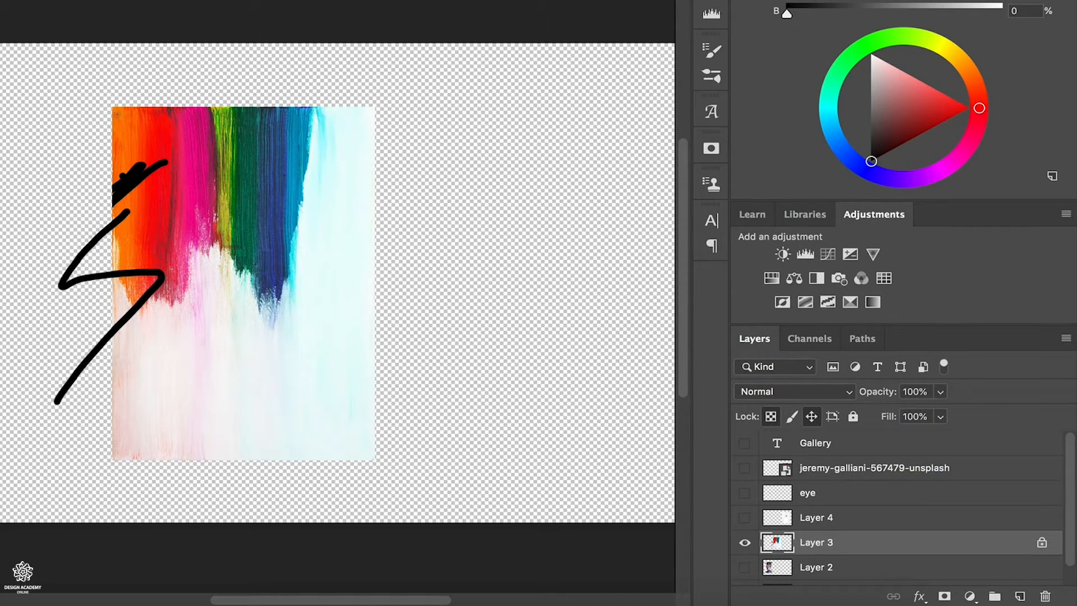
mouse_move(105, 110)
mouse_down()
mouse_move(166, 108)
mouse_move(129, 132)
mouse_move(164, 123)
mouse_move(117, 143)
mouse_move(154, 145)
mouse_move(121, 161)
mouse_move(163, 159)
mouse_move(110, 183)
mouse_move(116, 164)
mouse_move(109, 169)
mouse_move(106, 180)
mouse_move(120, 200)
mouse_up()
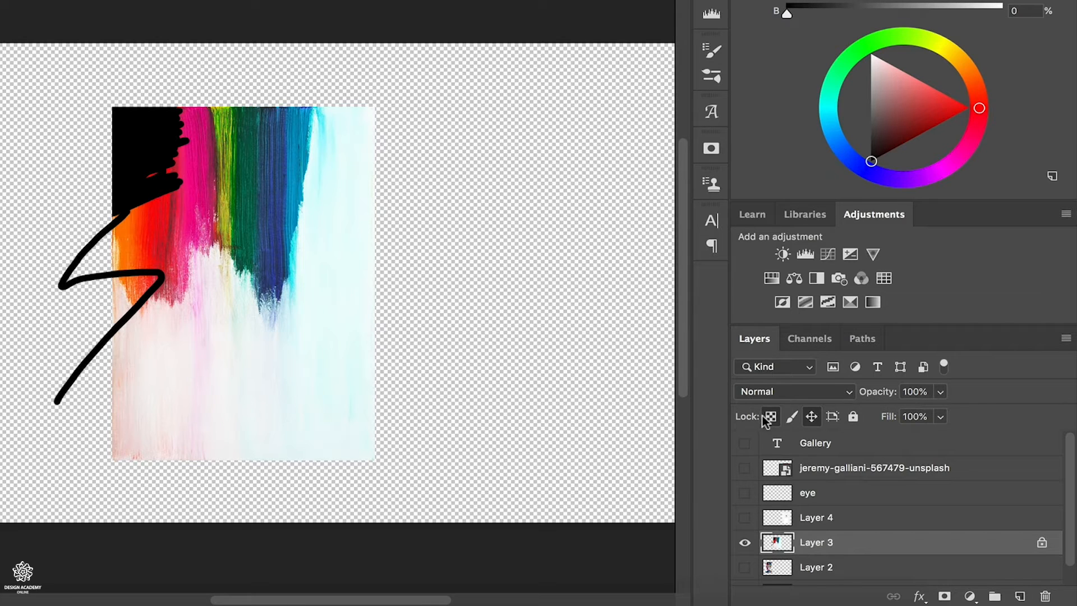
- Lock Layer 3's image pixels instead of its transparency, and try to paint on the picture with the Brush tool
click(792, 418)
click(139, 194)
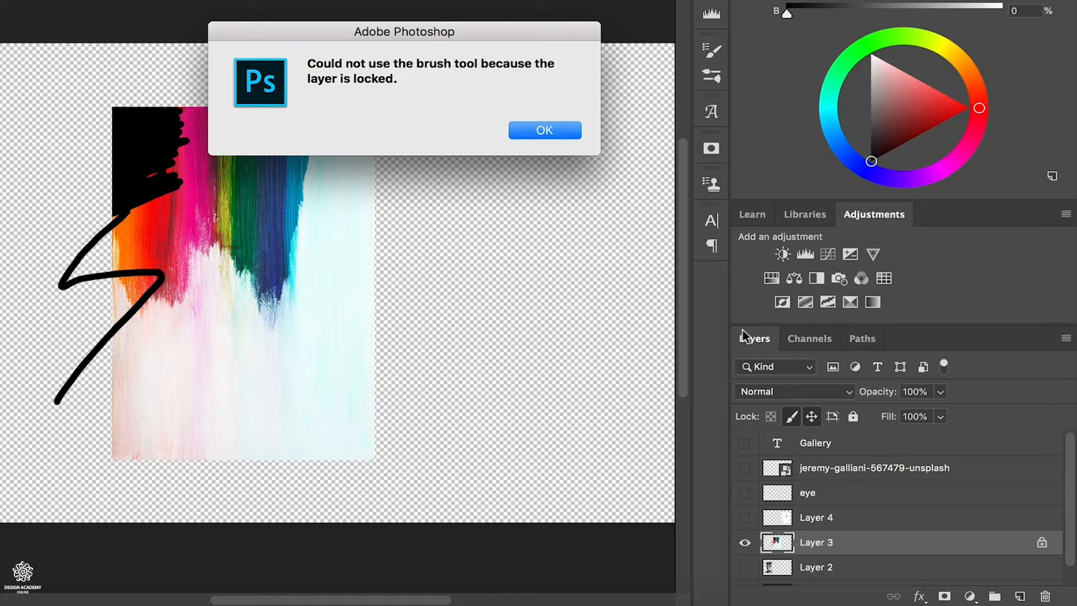
click(547, 129)
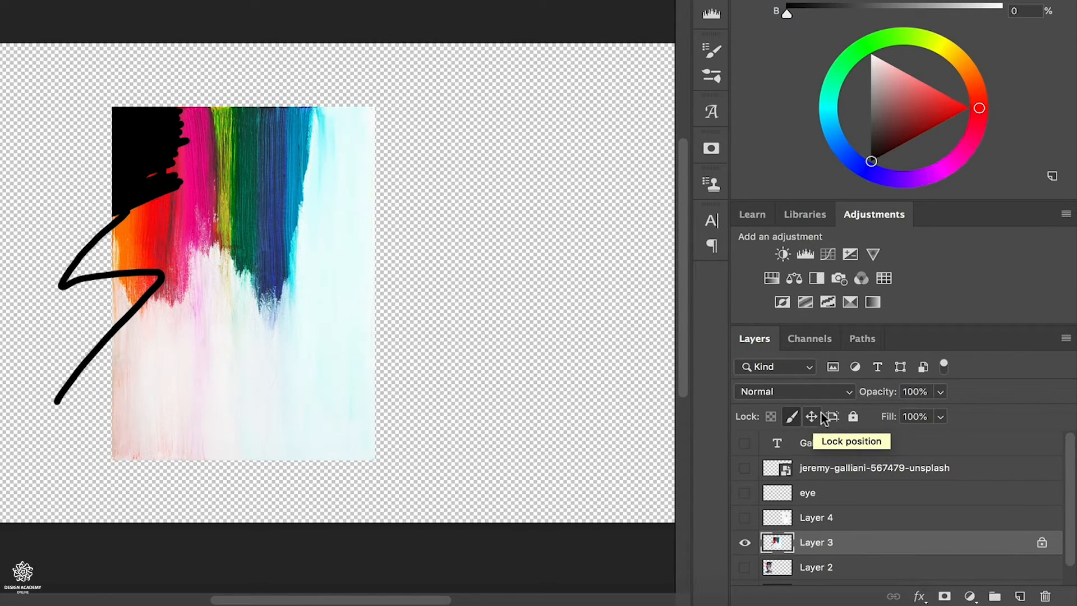
- Move Layer 3 slightly up and to the right with its position unlocked, and lock the layer completely
drag(181, 188, 216, 175)
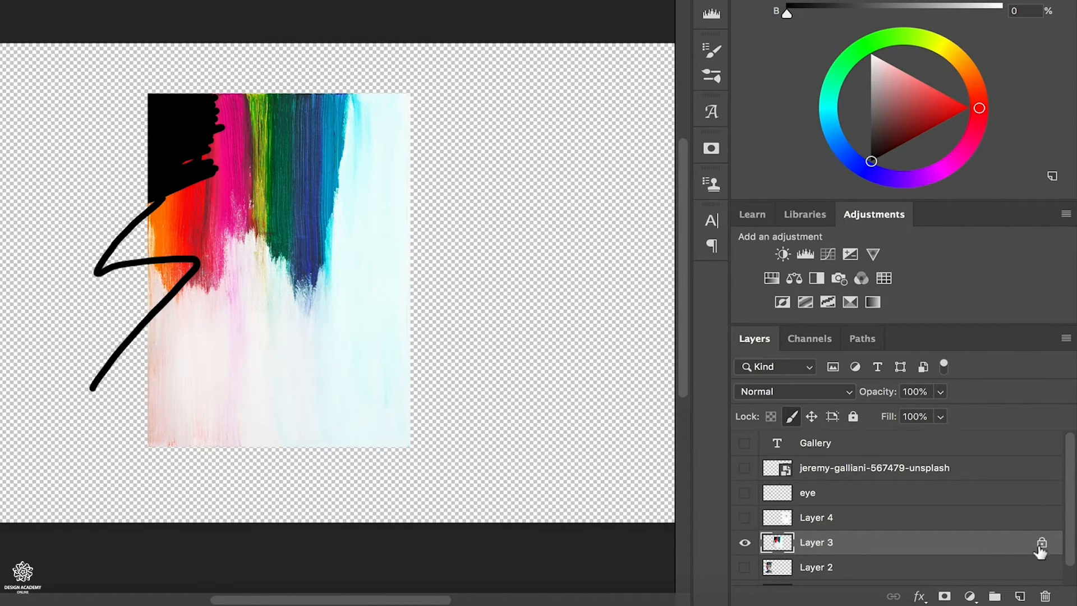
click(852, 418)
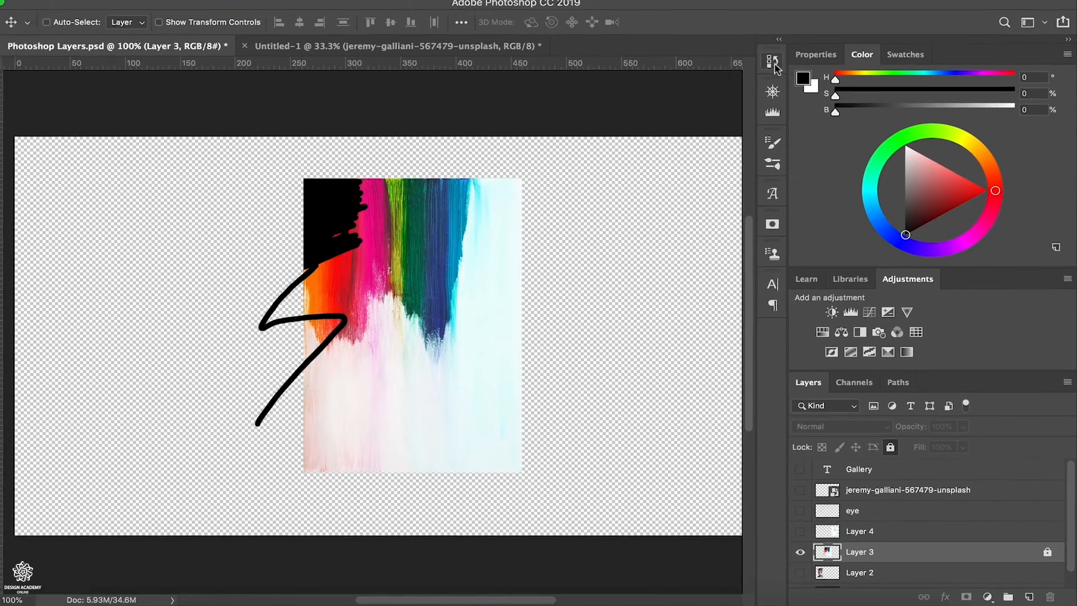
- Return the document to its New Type Layer history state, and collapse the history
click(773, 61)
scroll(764, 136, down, 2)
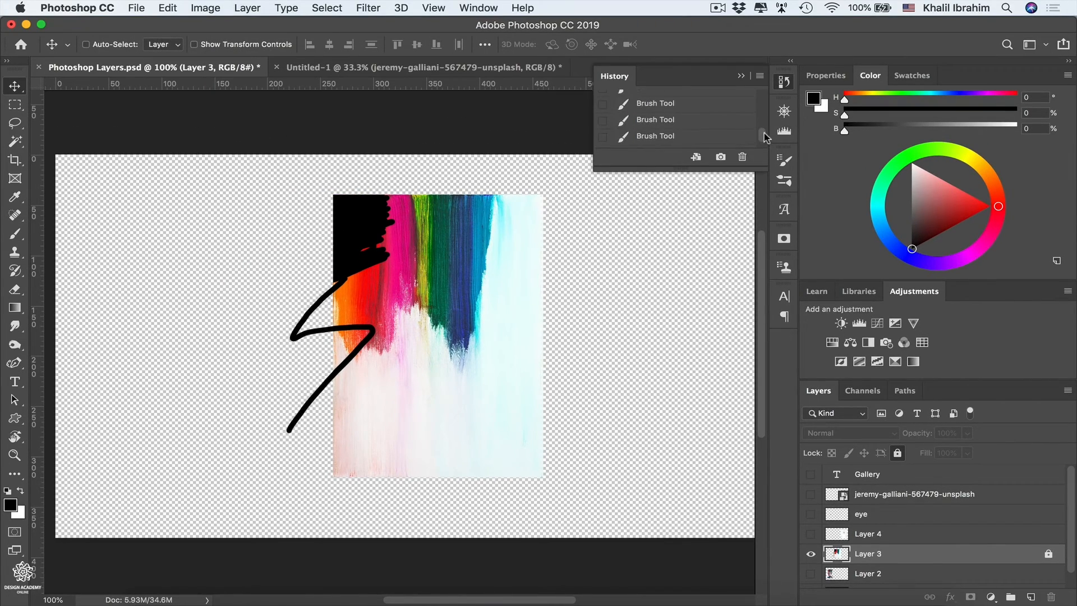
scroll(764, 136, up, 3)
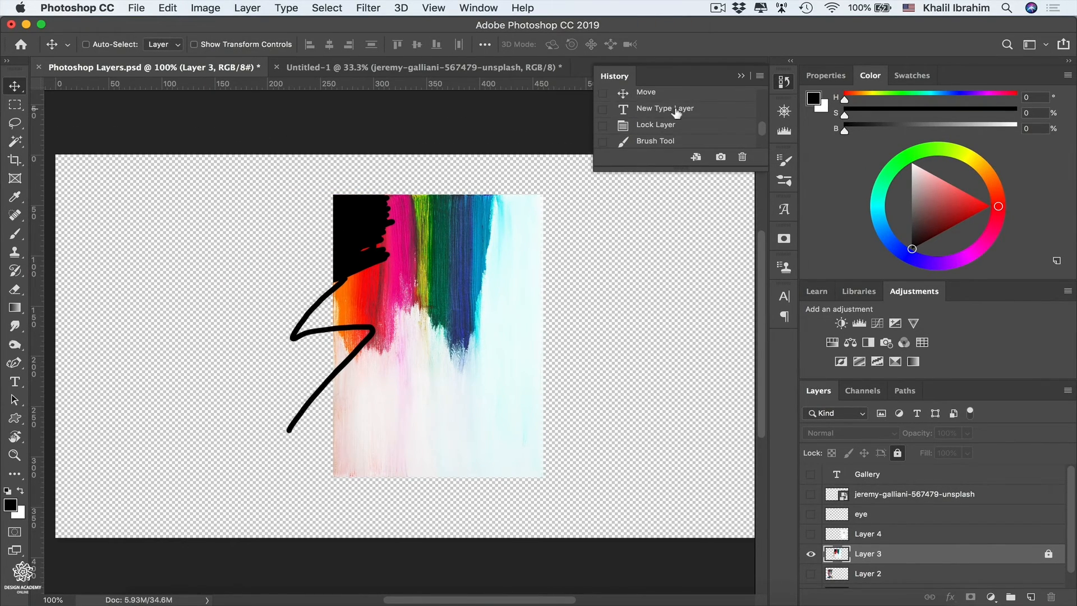
click(685, 108)
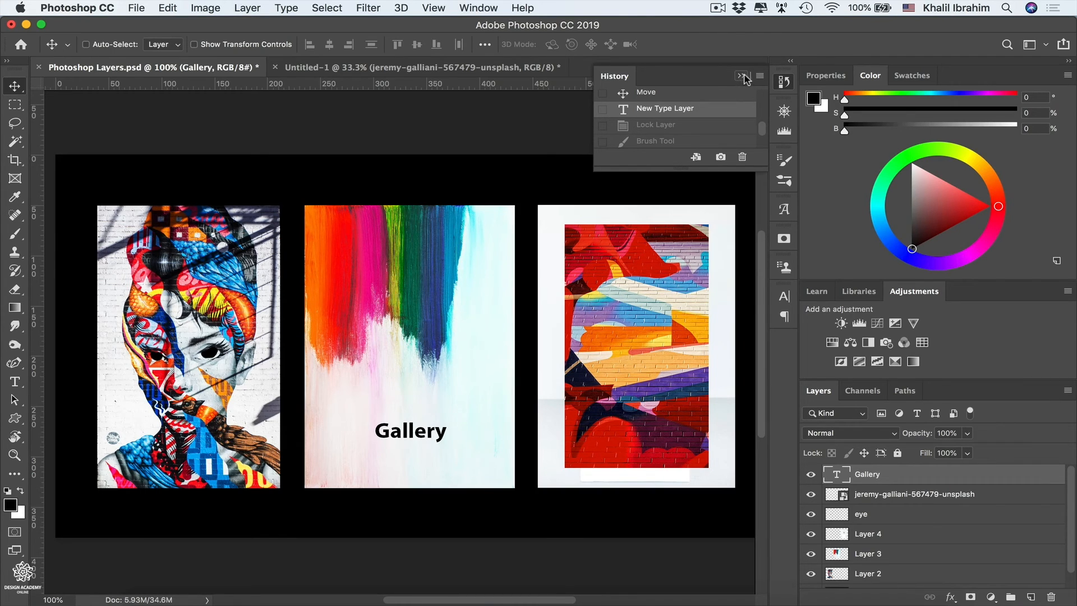
click(742, 76)
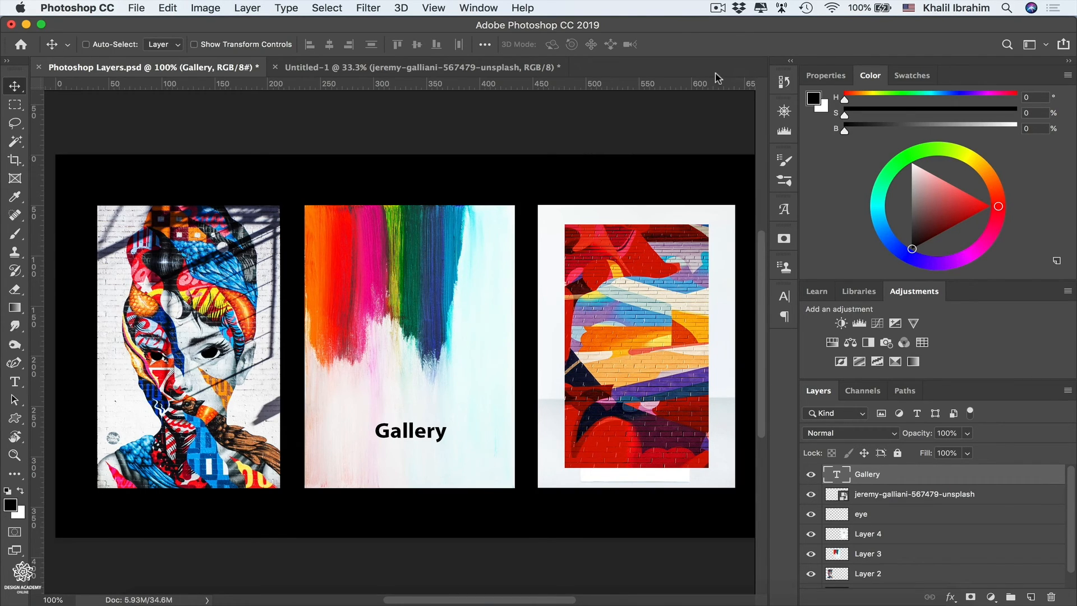